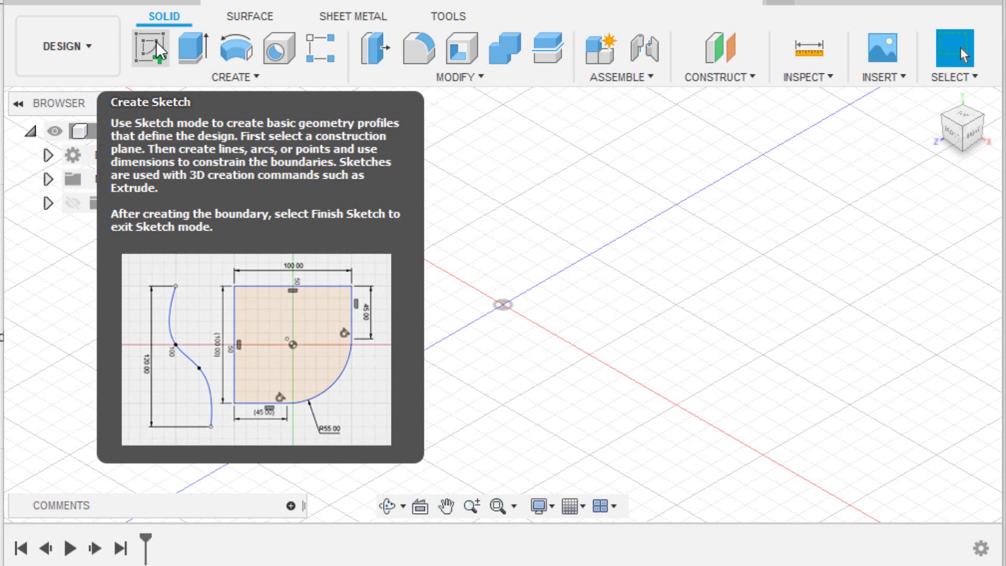
Step: Start a sketch on the side-facing vertical origin plane with the Line tool ready
click(157, 45)
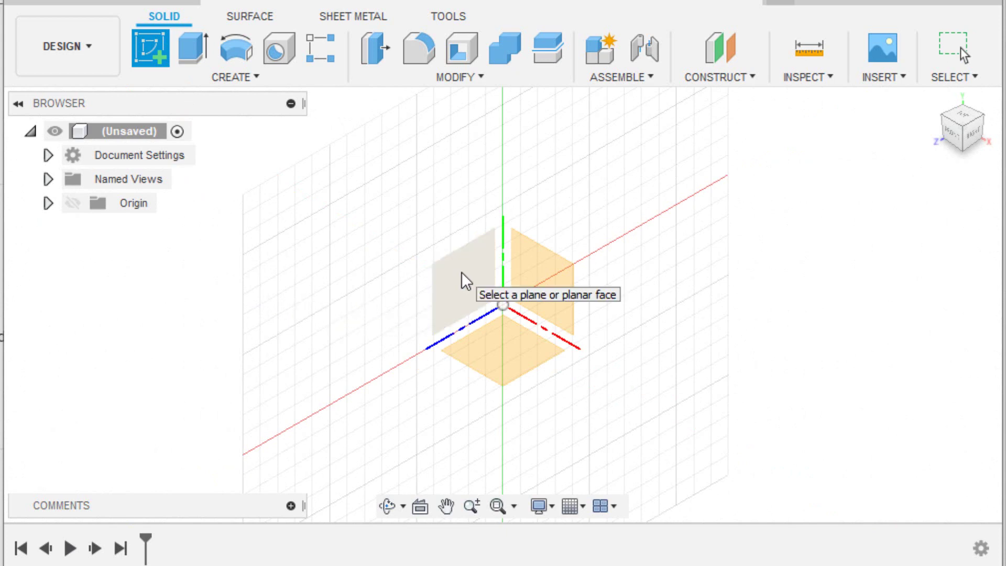
click(465, 282)
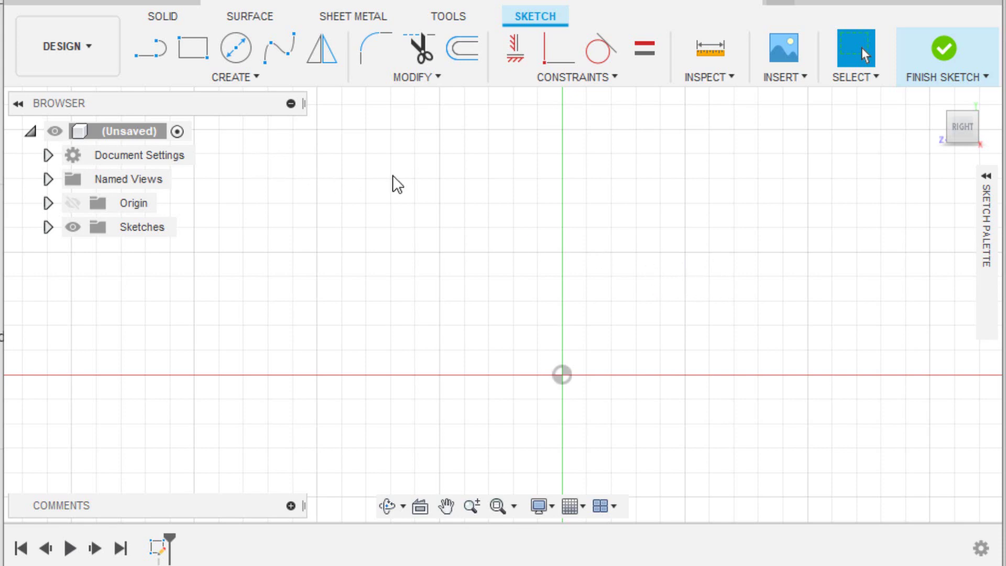
click(158, 58)
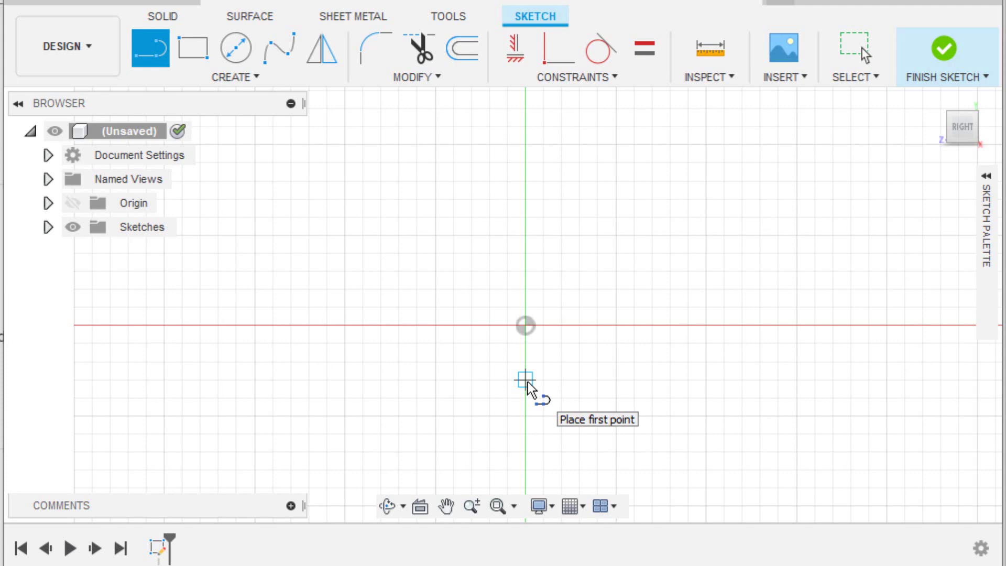
Step: Draw a 150 mm vertical line up the vertical axis, with its dimension placed to the right
click(525, 379)
drag(525, 380, 526, 135)
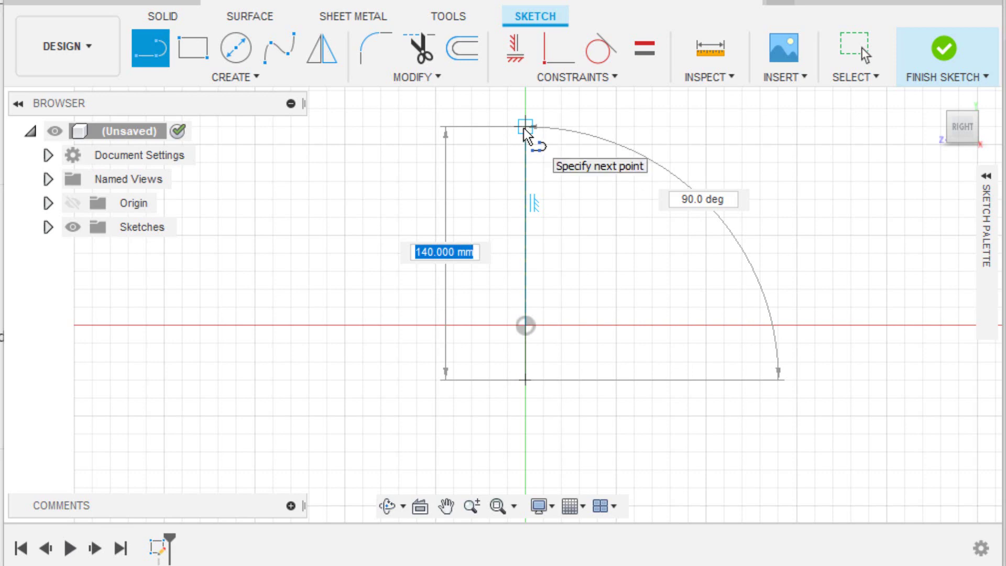
key(BackSpace)
text(150)
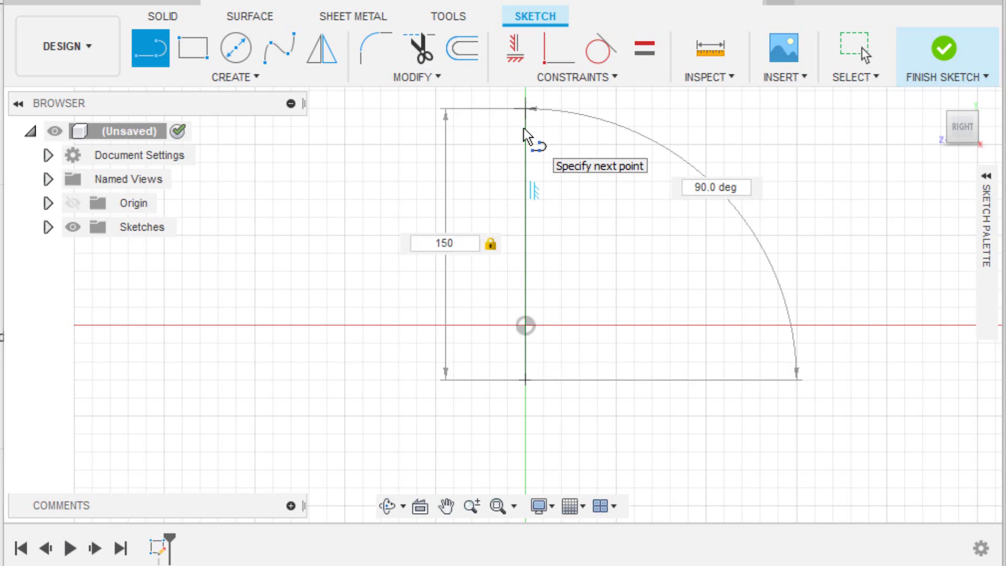
key(Return)
key(Escape)
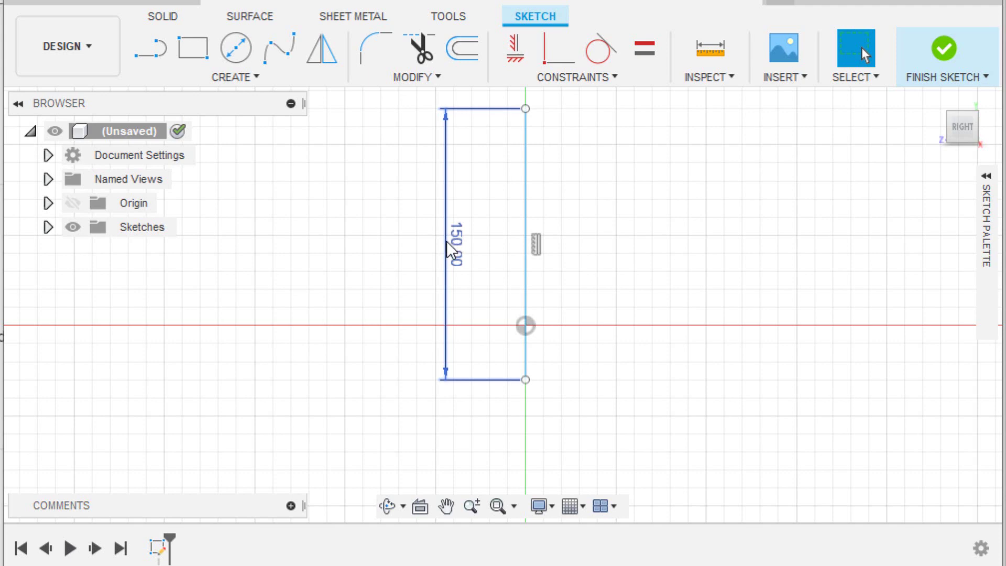
drag(447, 249, 623, 241)
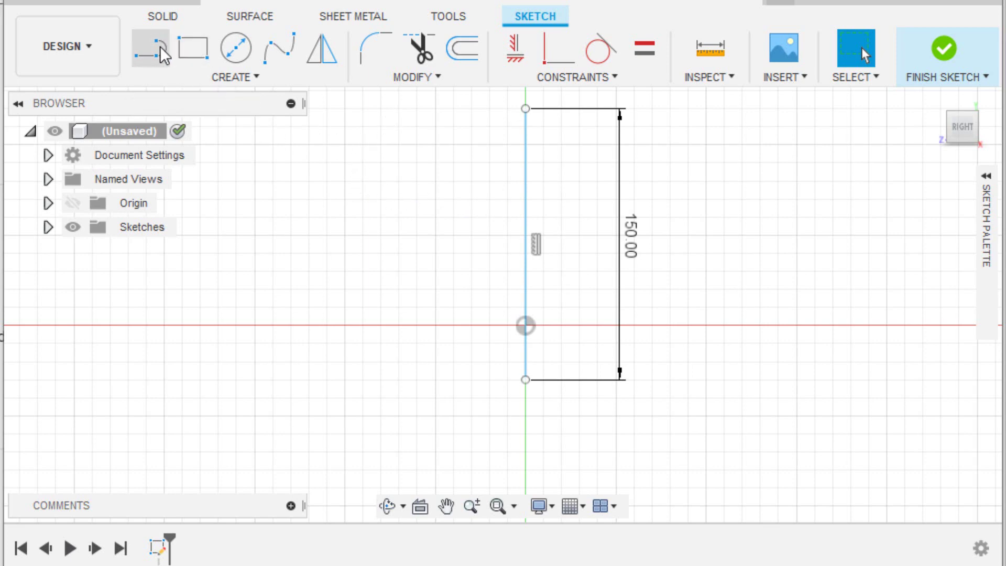
Step: Draw a 50 mm horizontal line left from the 150 mm line's top, dimension placed above
click(145, 59)
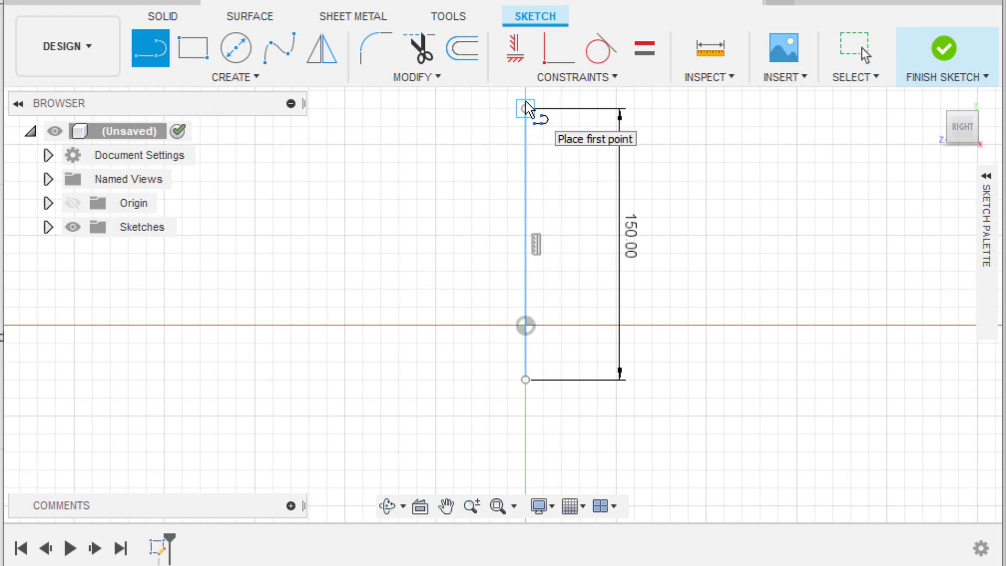
drag(525, 109, 423, 112)
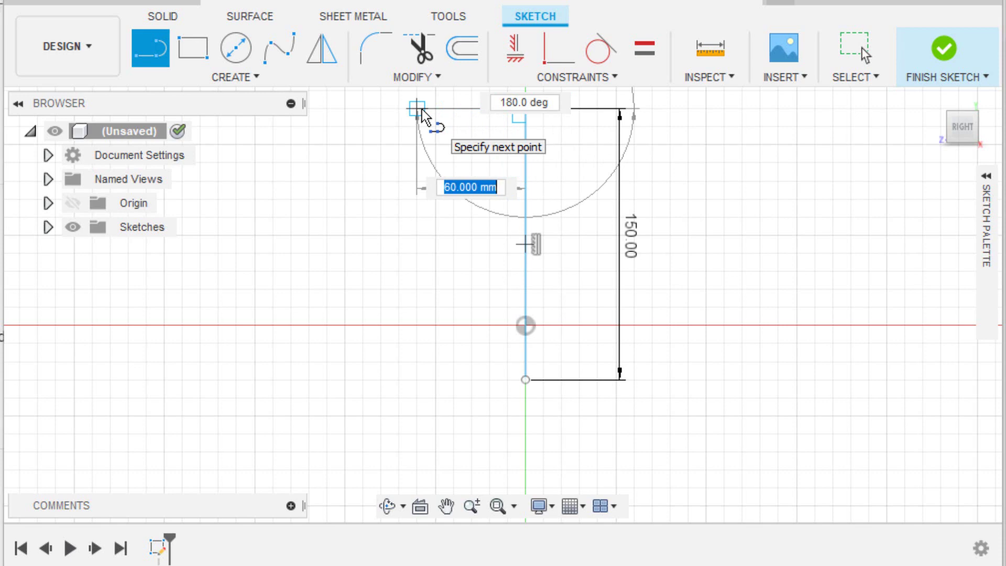
text(50)
key(Return)
key(Escape)
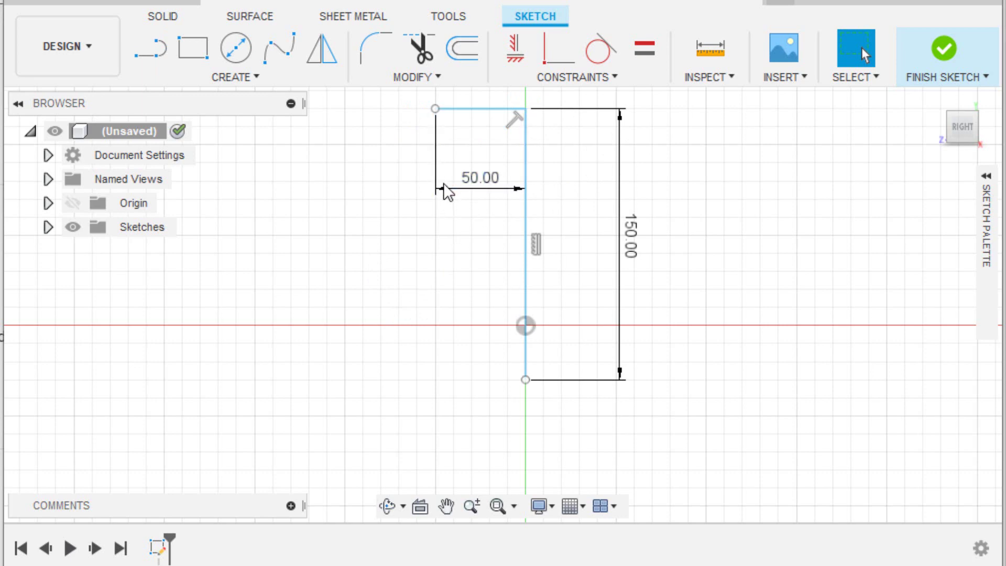
drag(456, 198, 482, 96)
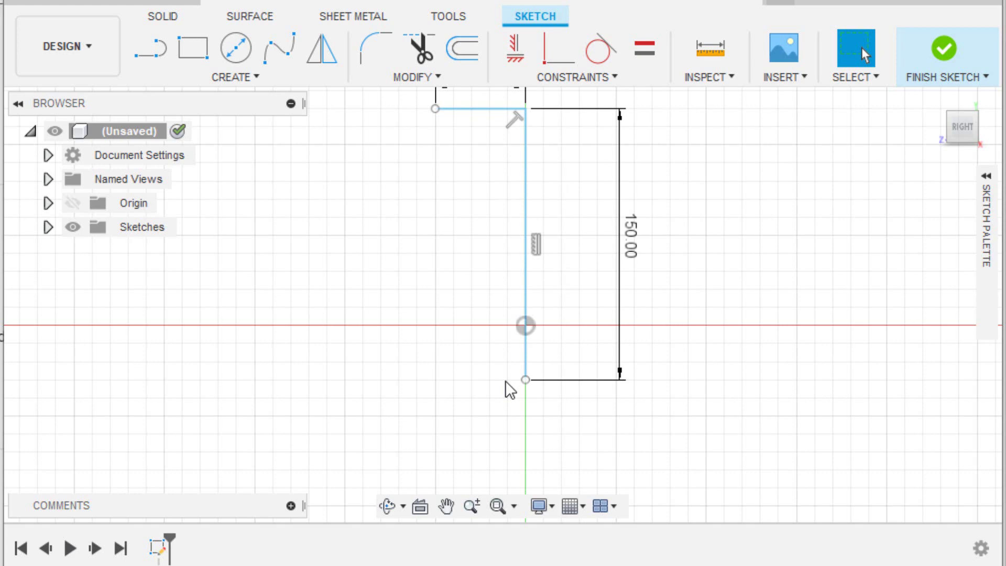
Step: Draw a 7 mm line leftward from the bottom endpoint of the 150 mm line
click(149, 55)
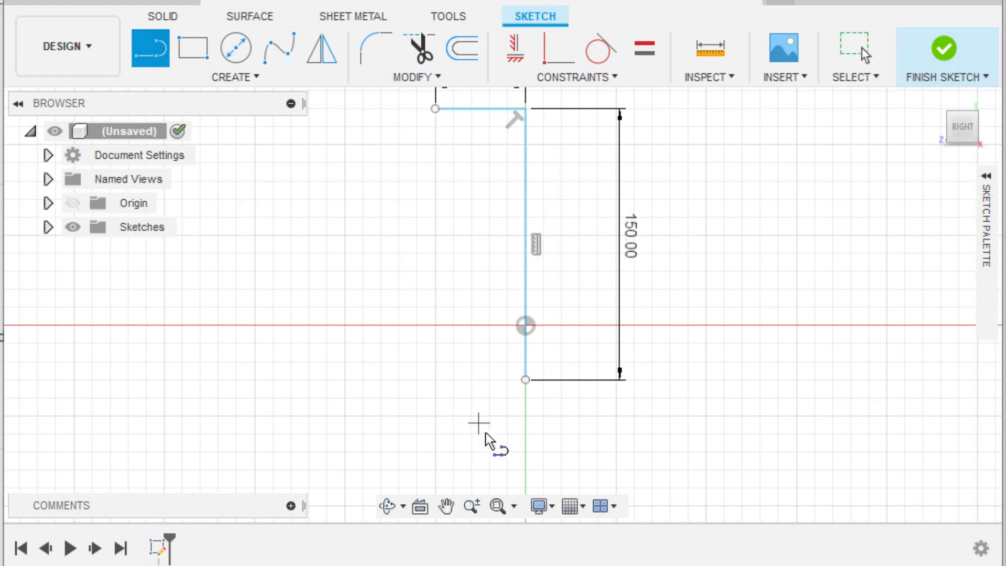
click(526, 380)
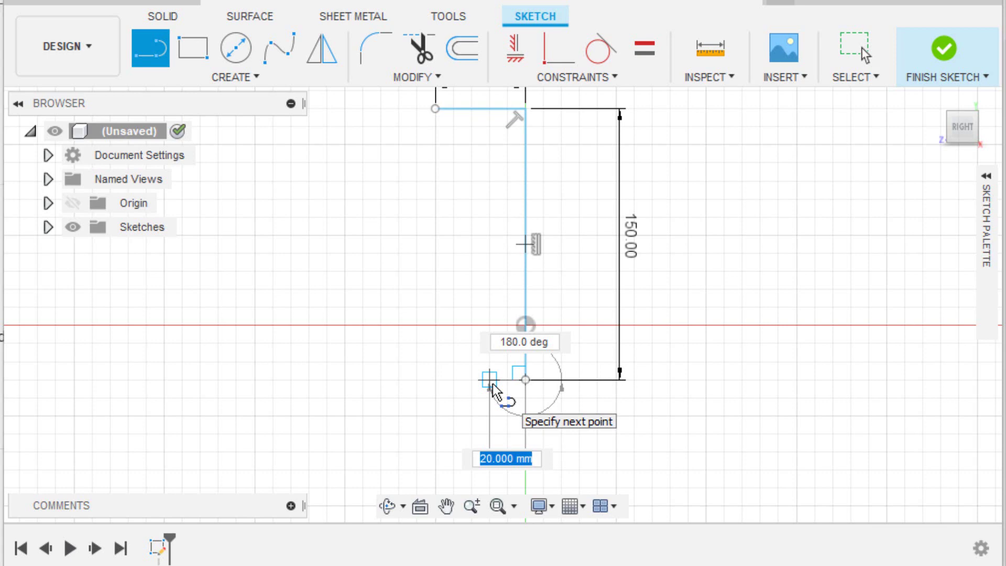
text(7)
key(Tab)
key(Return)
key(Escape)
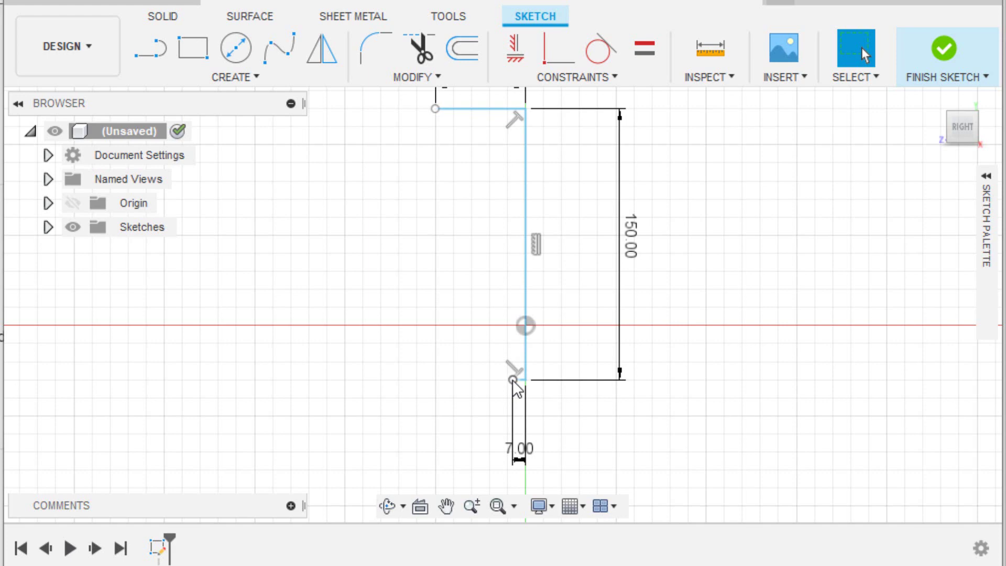
Step: Draw a 100 mm vertical line up from the 7 mm line's end, dimension on the right
click(513, 380)
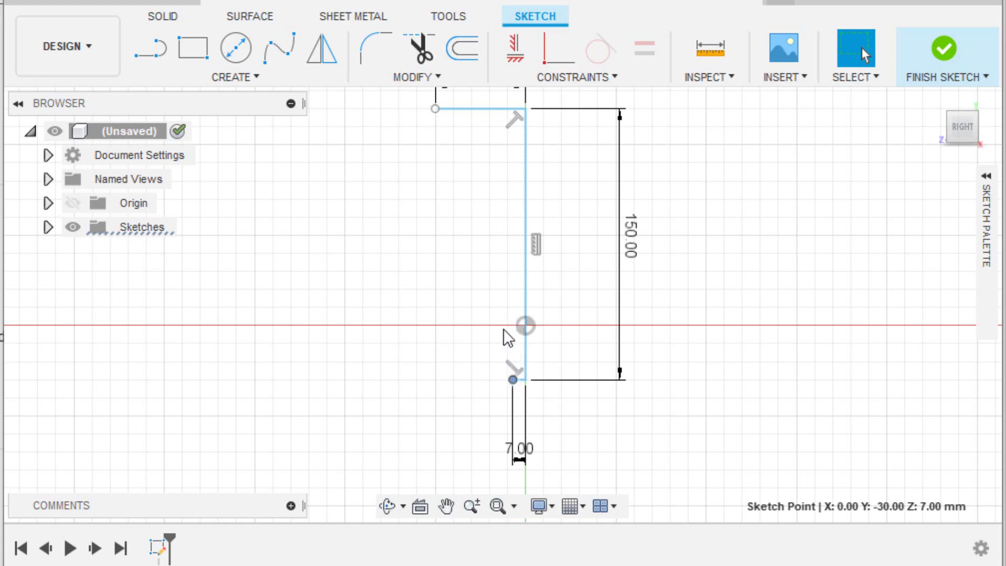
click(513, 380)
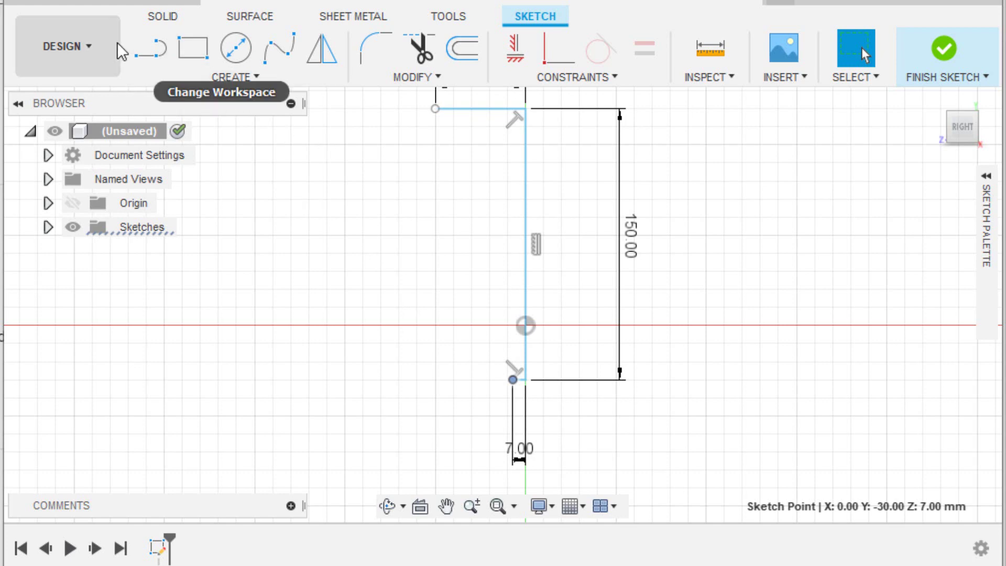
click(145, 50)
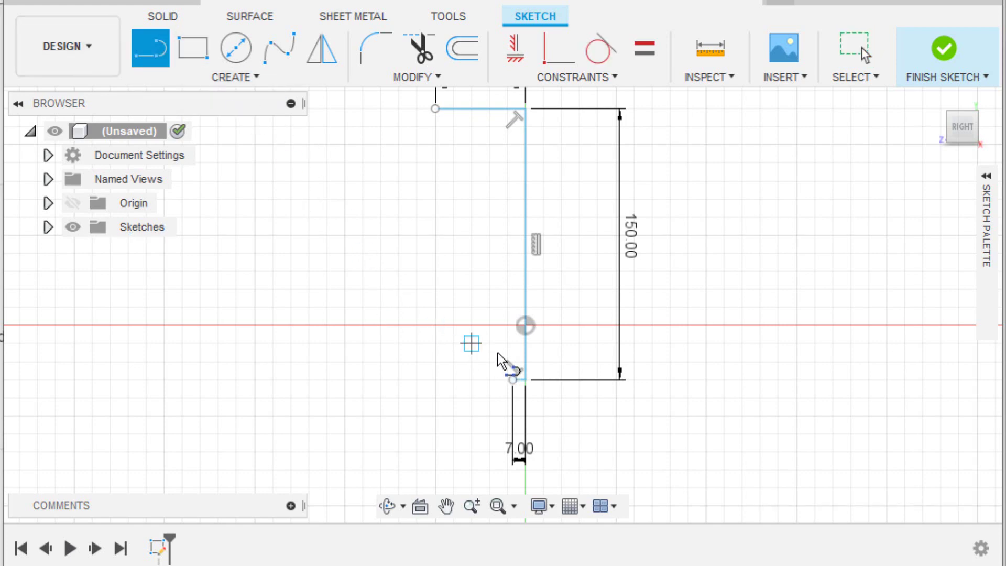
click(512, 380)
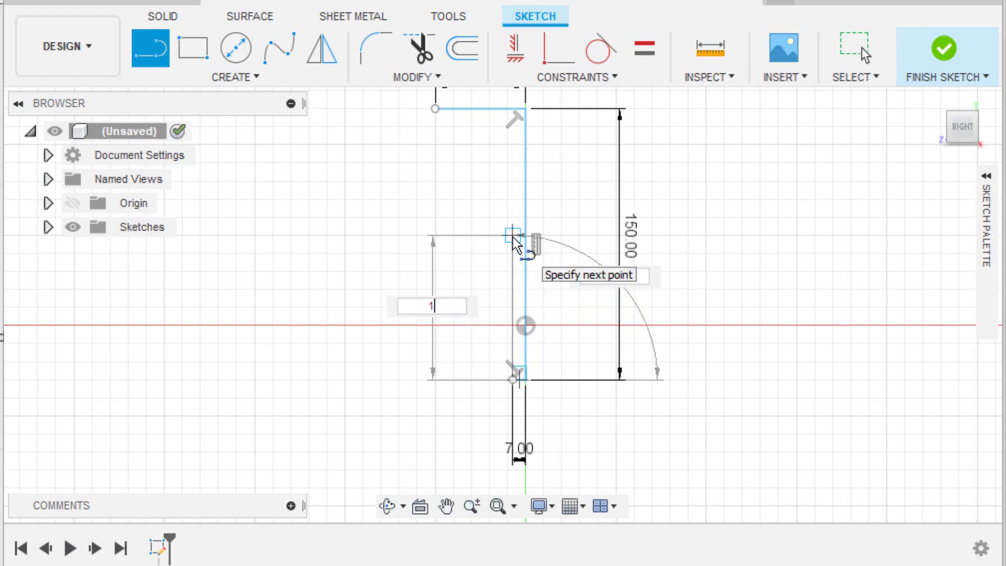
text(100)
key(Return)
key(Escape)
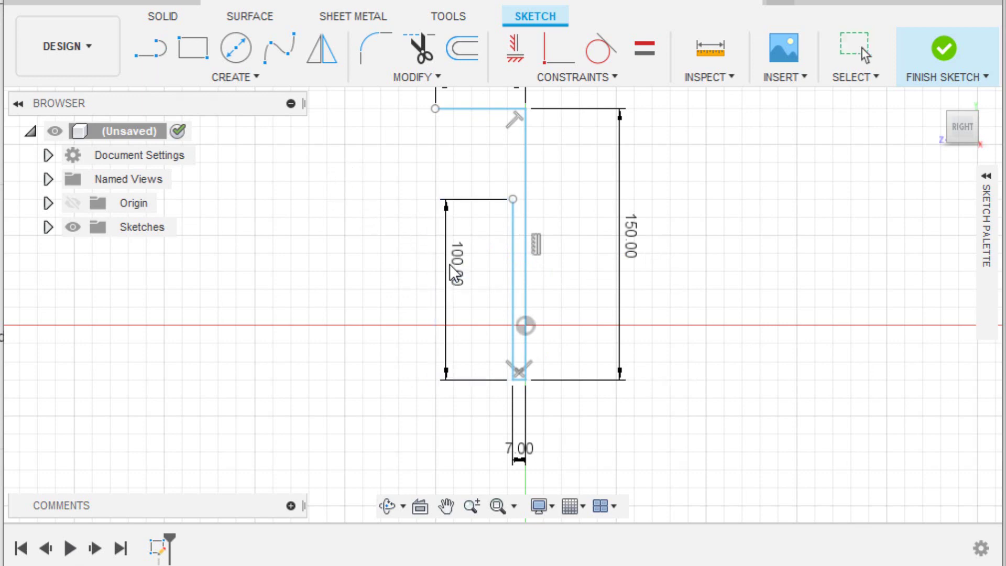
drag(437, 270, 592, 272)
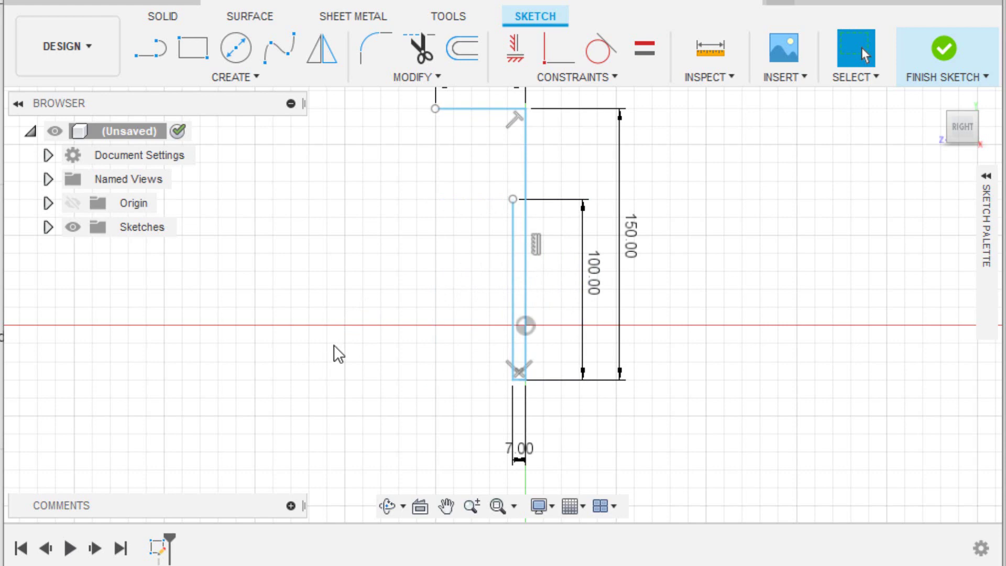
scroll(370, 325, down, 1)
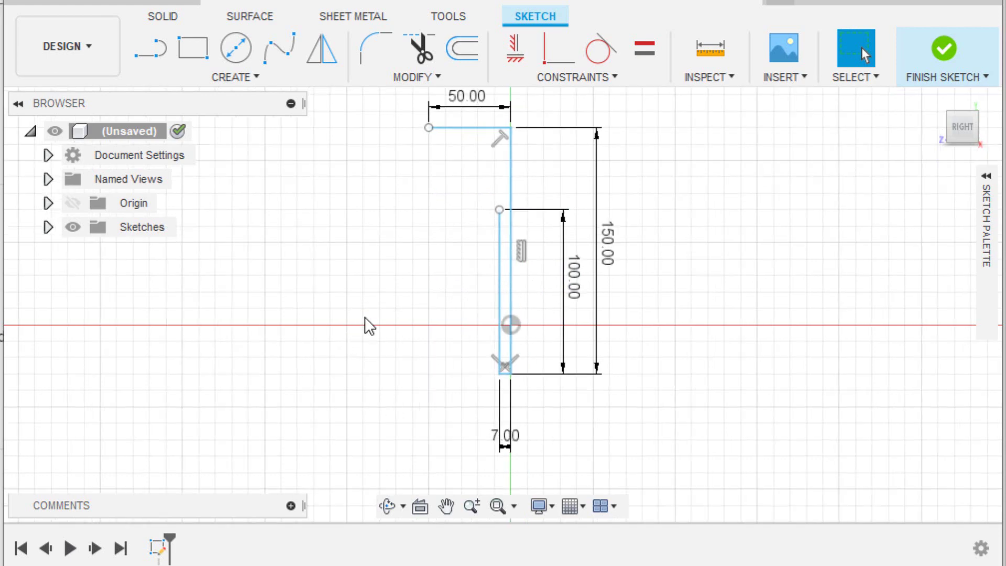
Step: Draw a short vertical segment down from the 50 mm line's left end
click(165, 57)
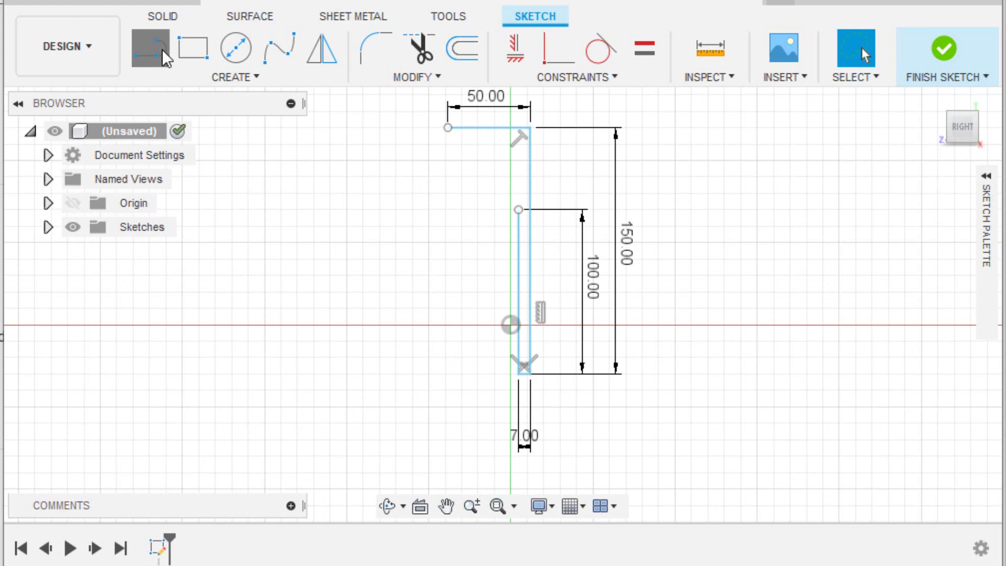
click(447, 127)
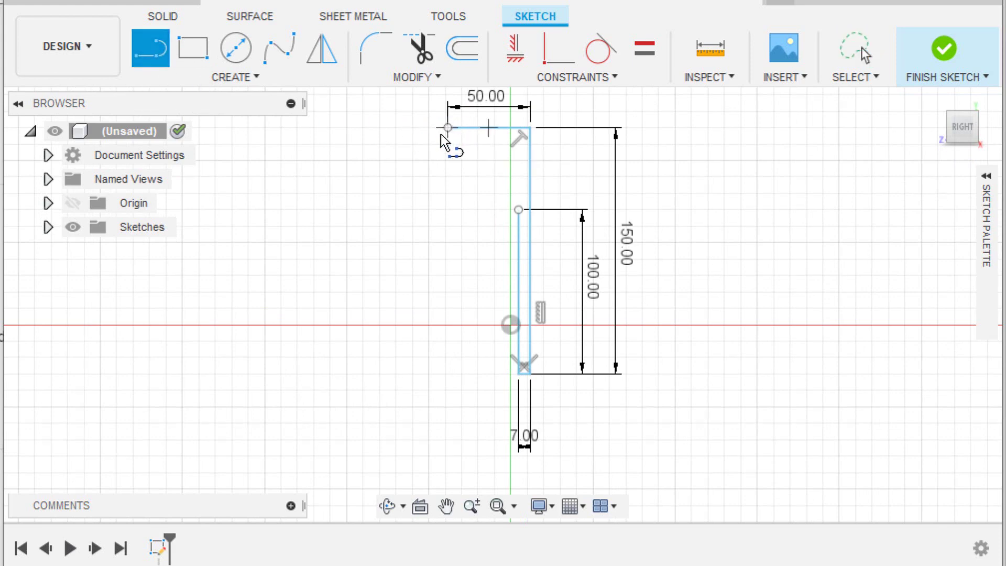
click(449, 160)
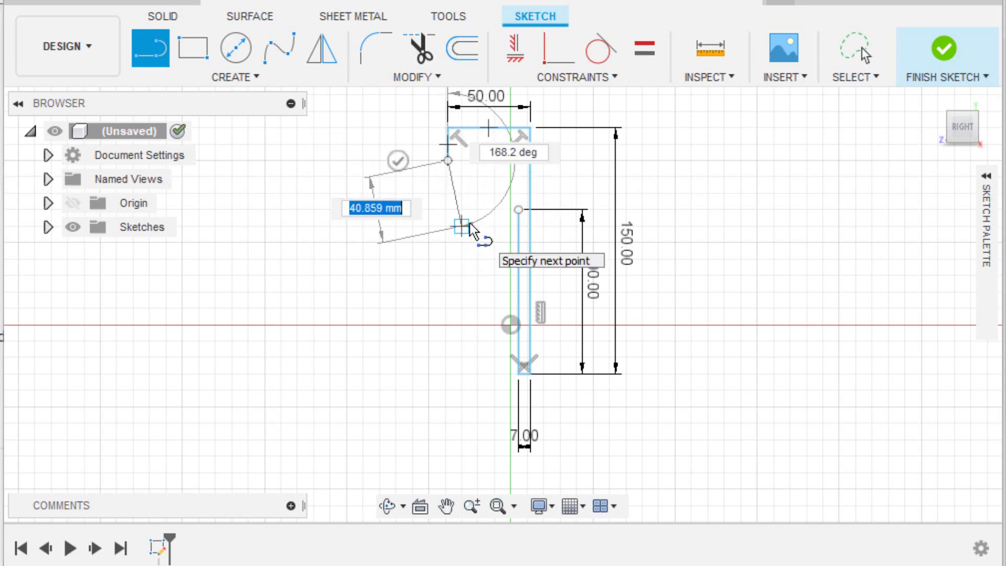
key(Escape)
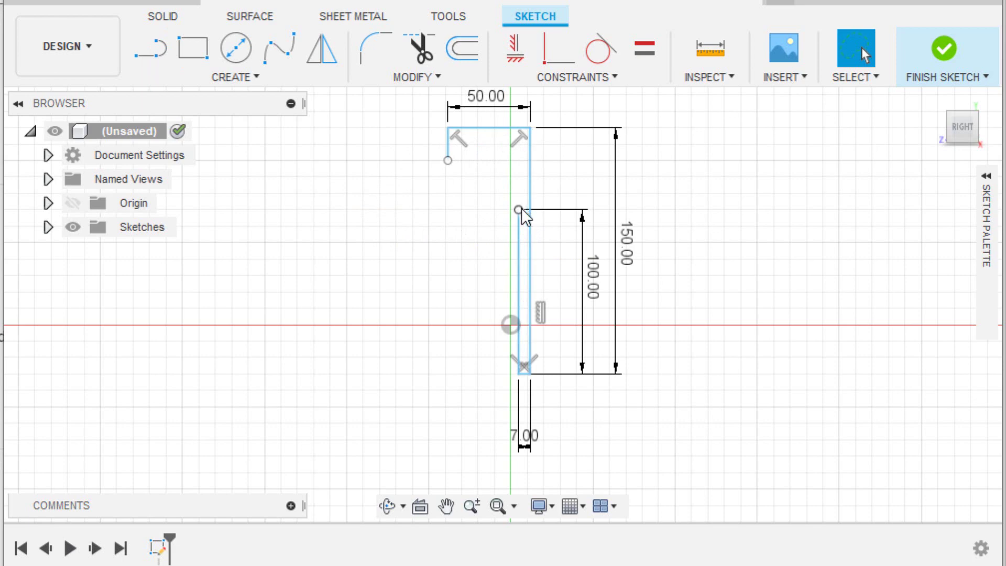
Step: Close the profile with an angled line from the 100 mm line's top to that segment
click(157, 48)
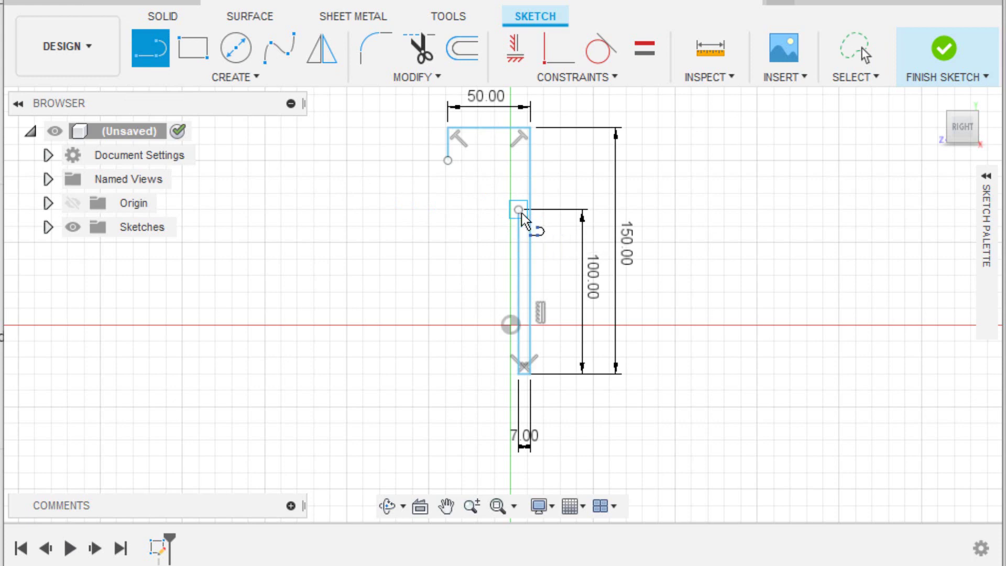
click(519, 210)
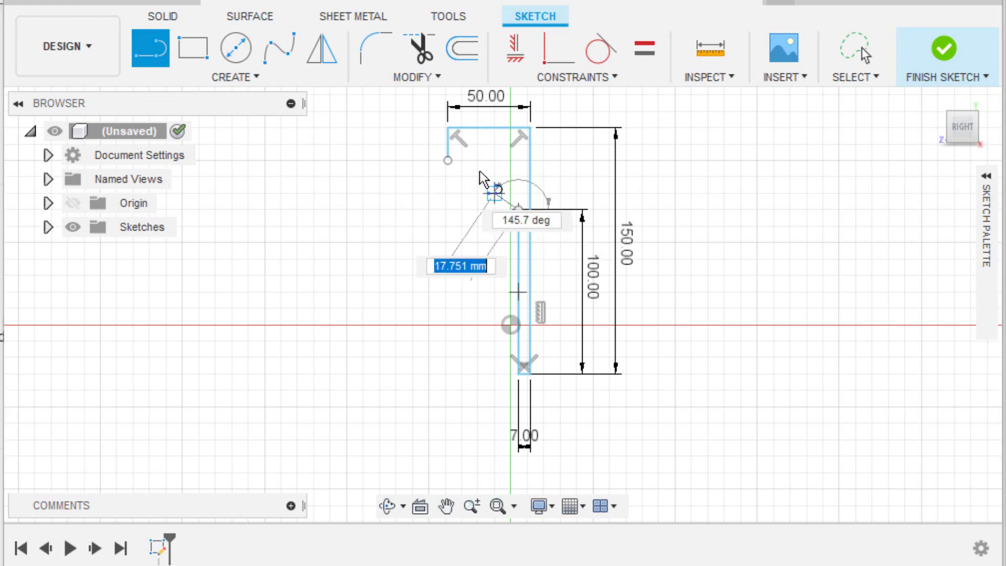
click(447, 159)
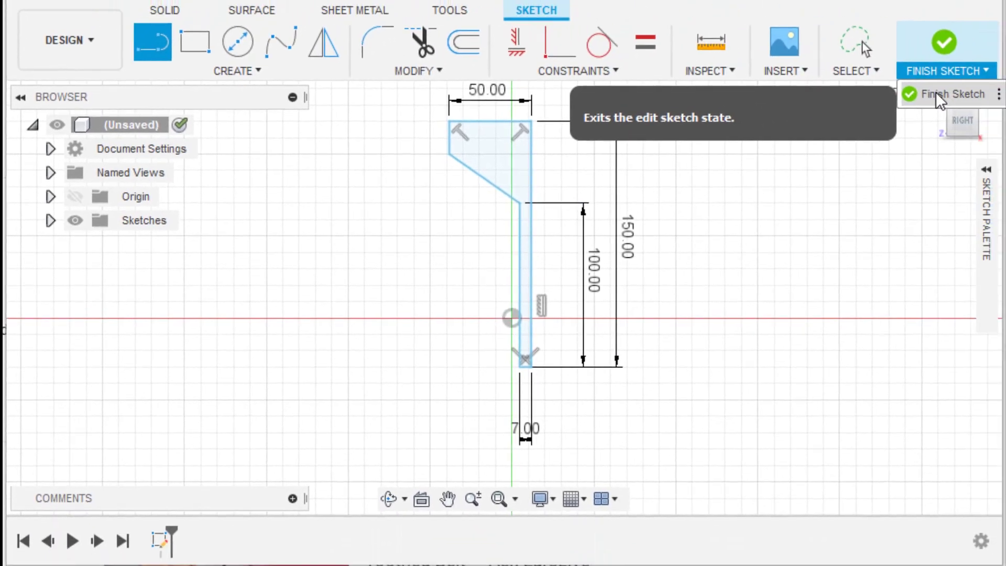
Step: Finish the funnel profile sketch and bring up the SOLID Create feature list
click(935, 93)
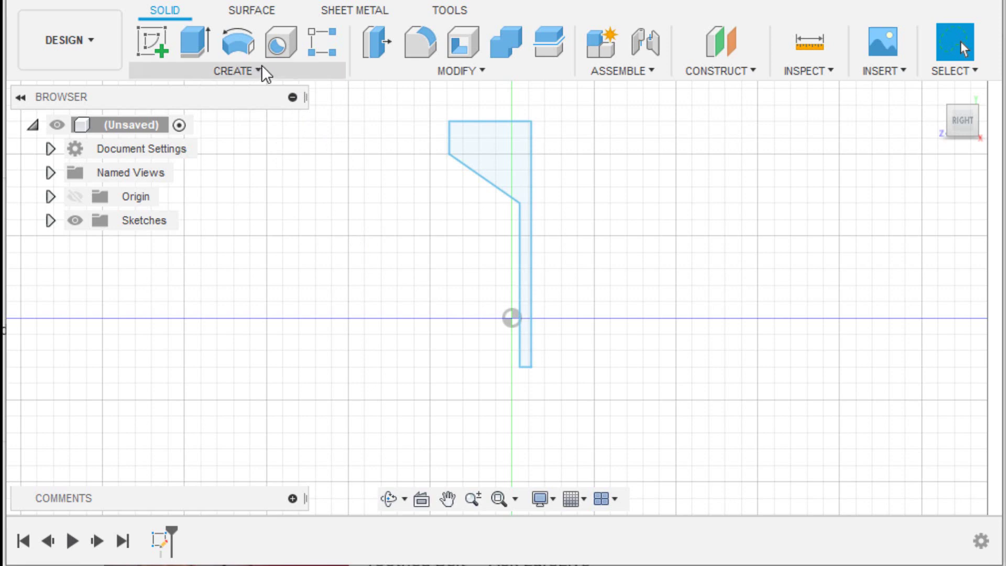
click(265, 74)
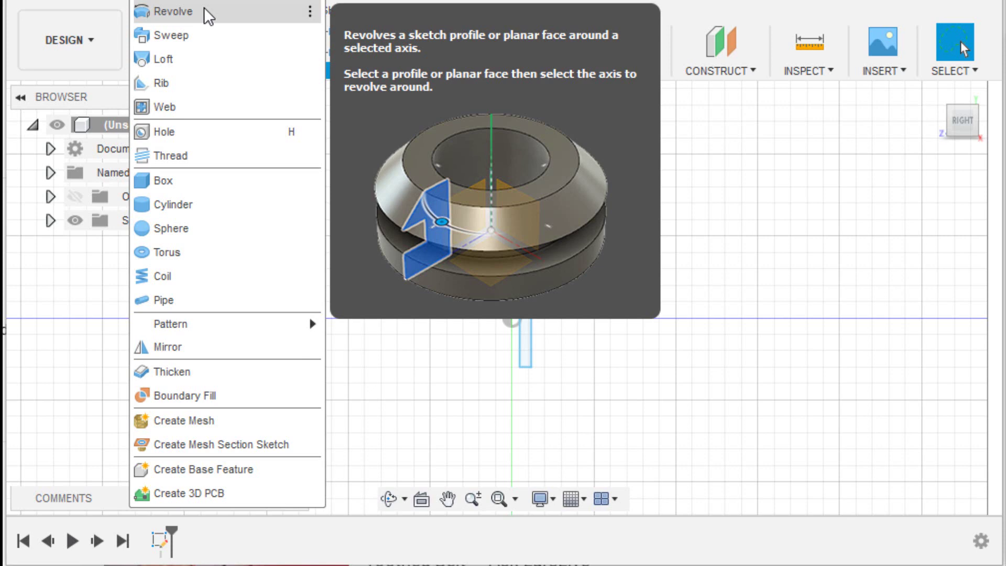
Step: Revolve the profile 360° about the vertical centre line, previewing a new funnel body
click(207, 14)
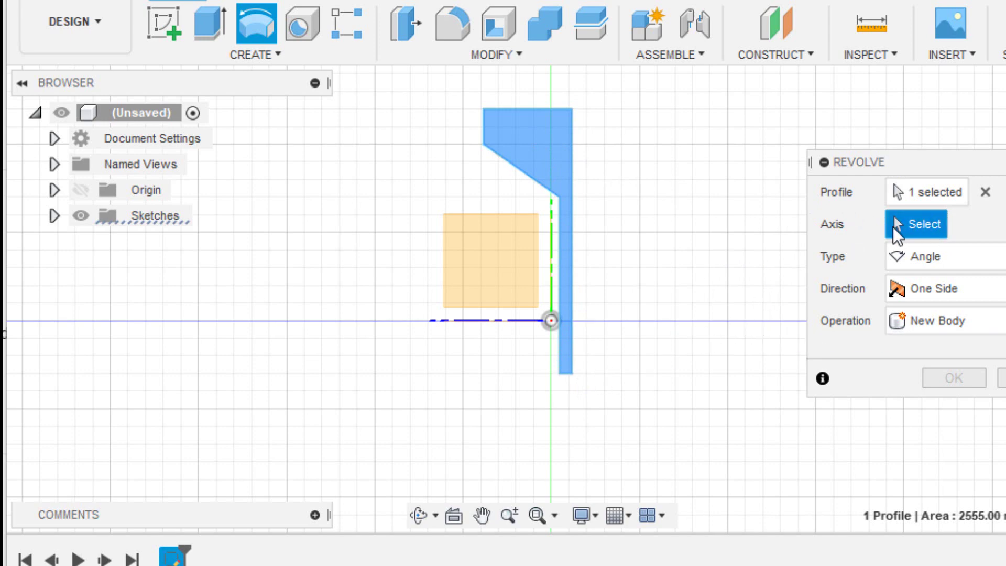
click(574, 282)
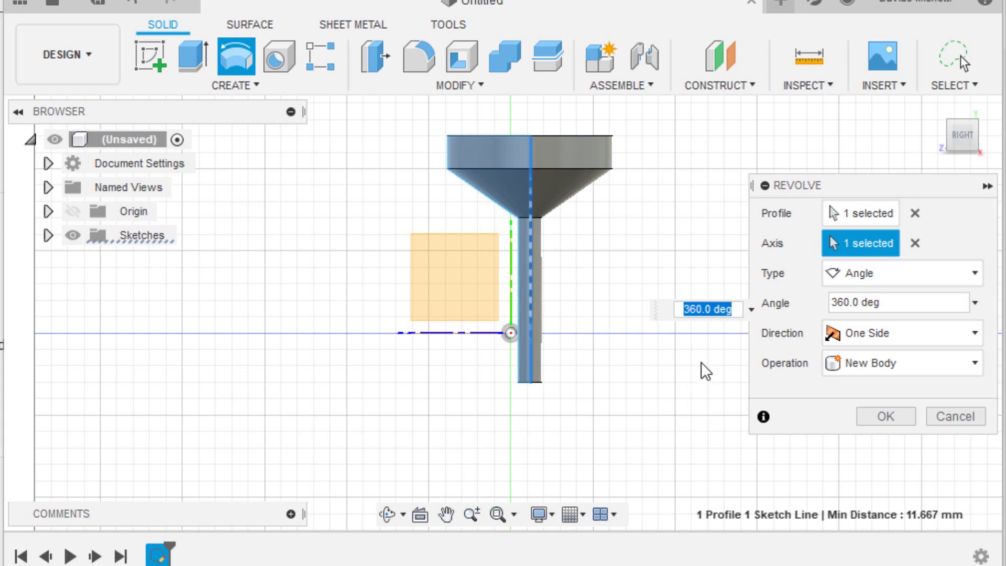
Step: Confirm the 360° revolve into a solid funnel body and pan it toward the view centre
click(885, 416)
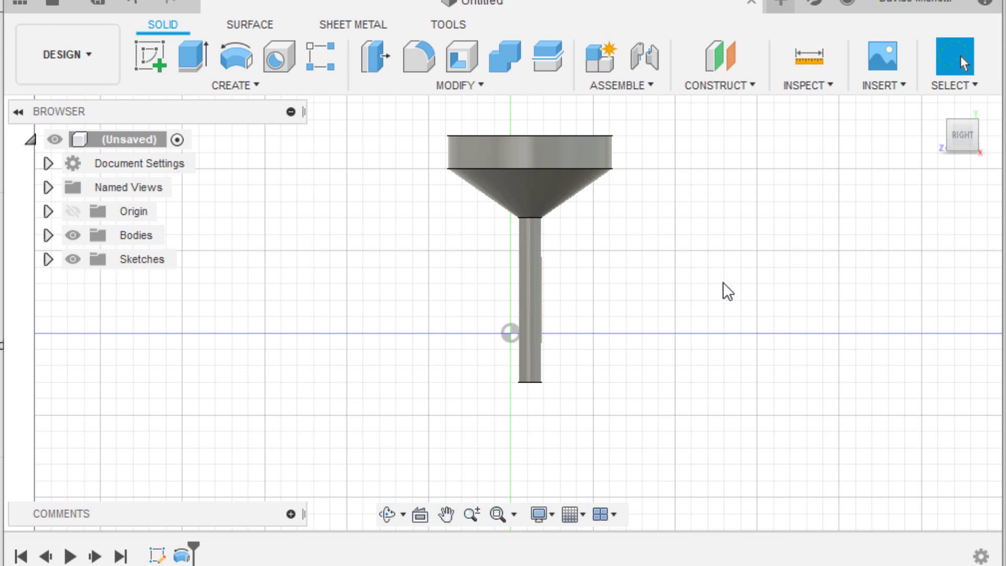
scroll(659, 339, up, 1)
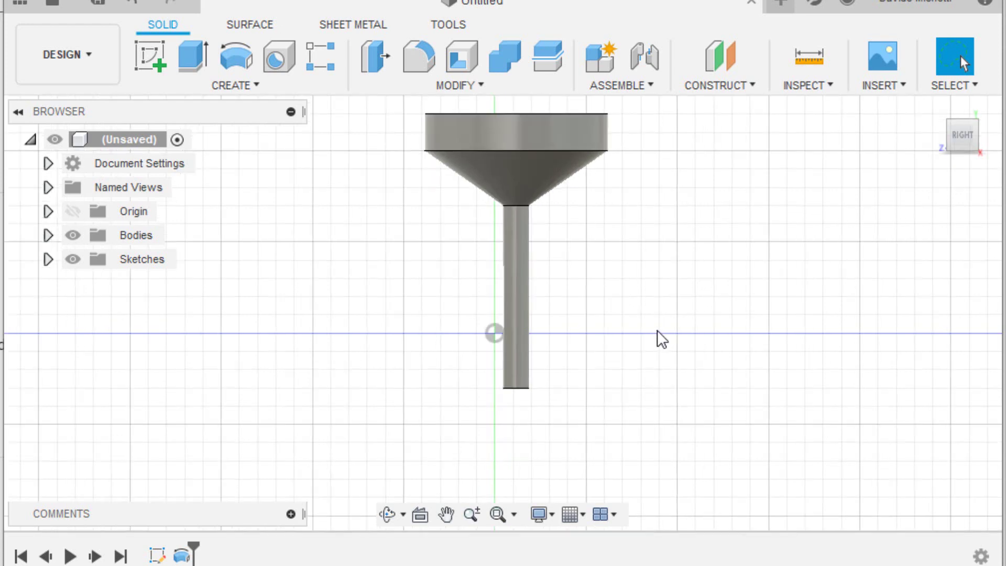
scroll(662, 337, up, 1)
click(447, 515)
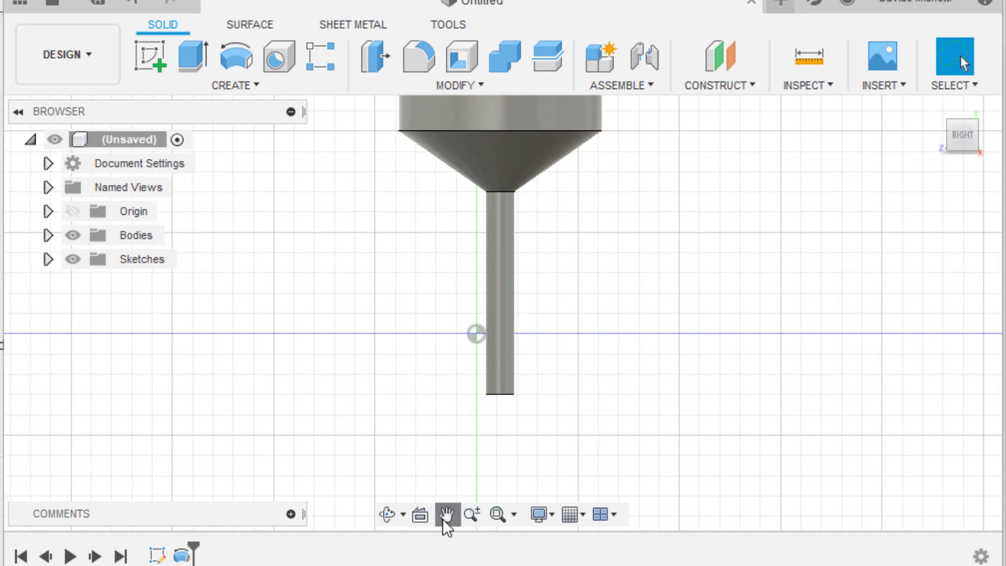
mouse_move(520, 138)
mouse_down()
mouse_move(588, 170)
mouse_move(580, 157)
mouse_up()
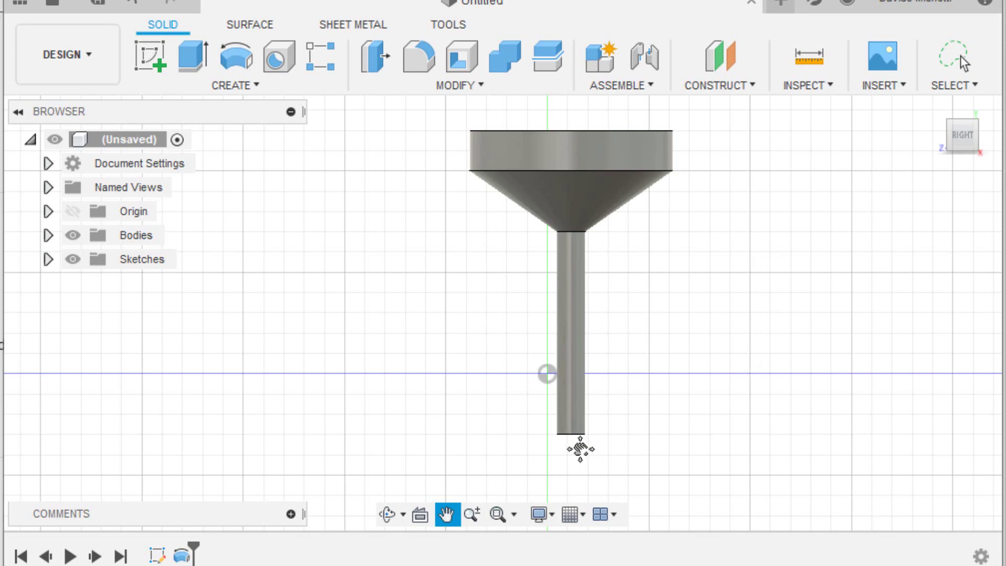
Step: Orbit the view to an oblique angle showing the funnel's flat top and stem
key(Escape)
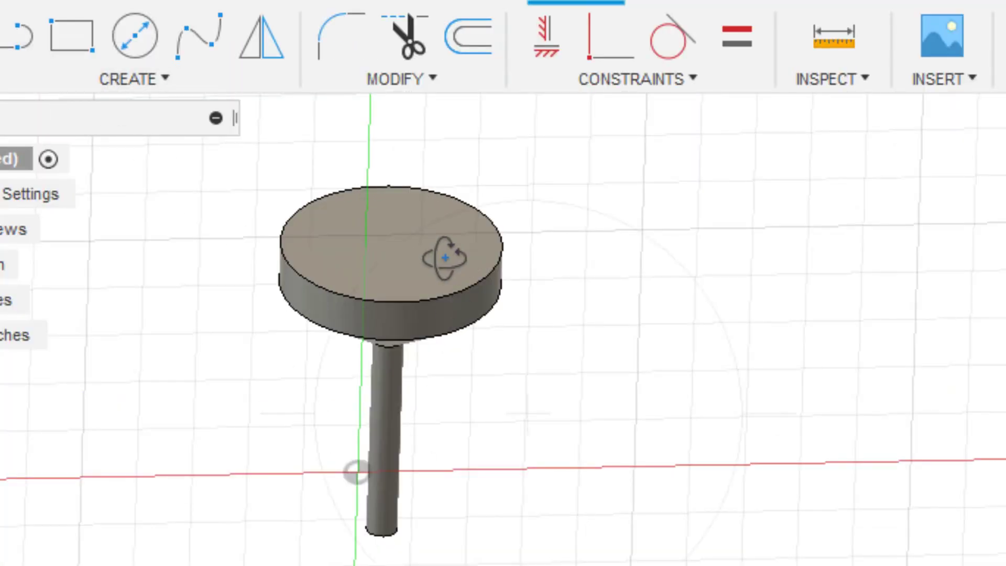
mouse_move(447, 261)
shift+middle_down()
mouse_move(536, 328)
mouse_move(503, 269)
mouse_move(581, 189)
mouse_move(658, 143)
mouse_move(666, 123)
mouse_move(465, 231)
mouse_move(413, 278)
mouse_move(381, 267)
mouse_move(384, 249)
mouse_move(309, 254)
mouse_move(142, 402)
mouse_move(33, 433)
mouse_move(13, 454)
mouse_move(38, 418)
mouse_move(196, 397)
mouse_move(353, 348)
mouse_move(442, 340)
mouse_move(375, 355)
shift+middle_up()
shift+middle_drag(419, 518, 408, 564)
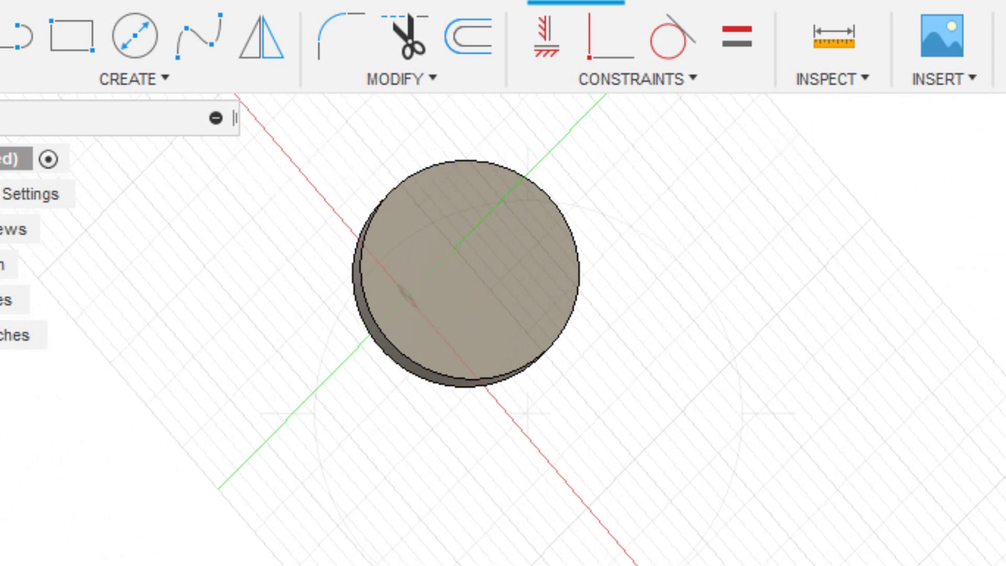
click(995, 37)
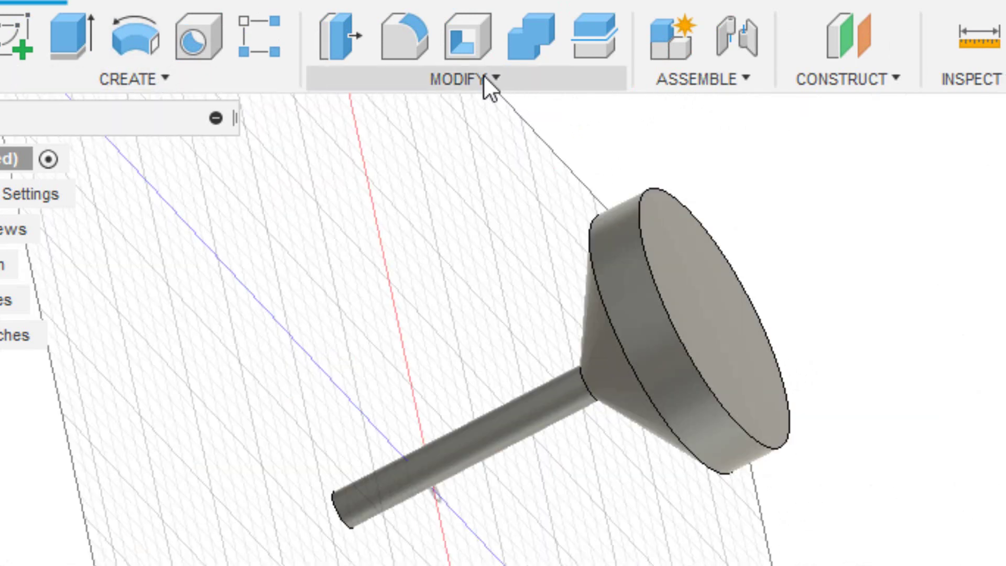
Step: Shell the funnel to 3 mm walls, removing the top face and the stem's end face
click(485, 79)
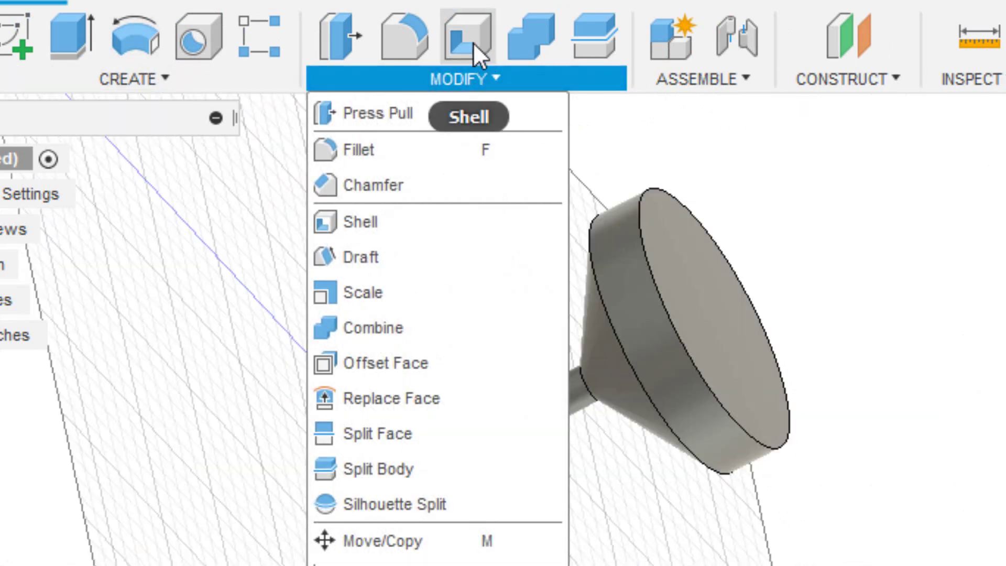
mouse_move(468, 36)
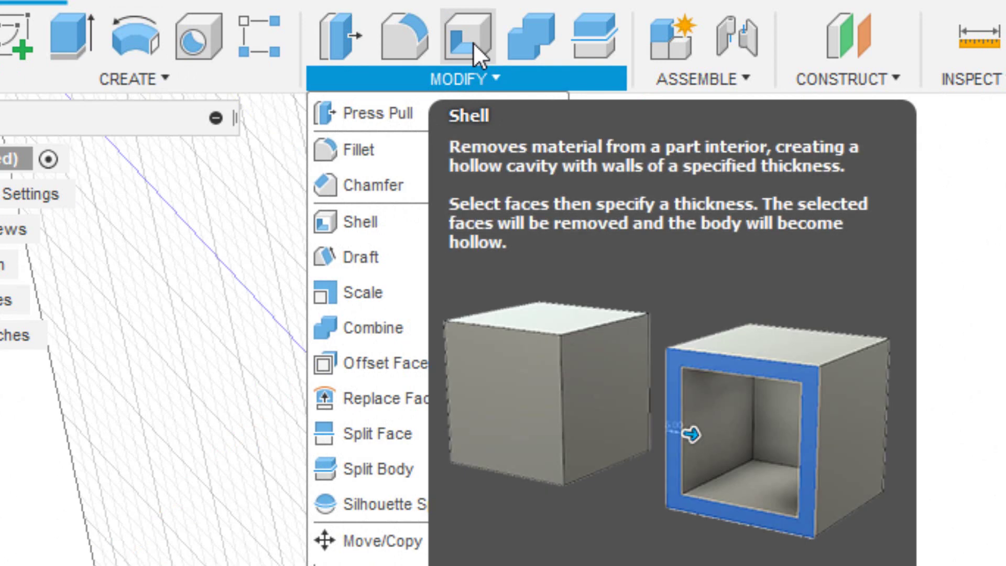
click(473, 43)
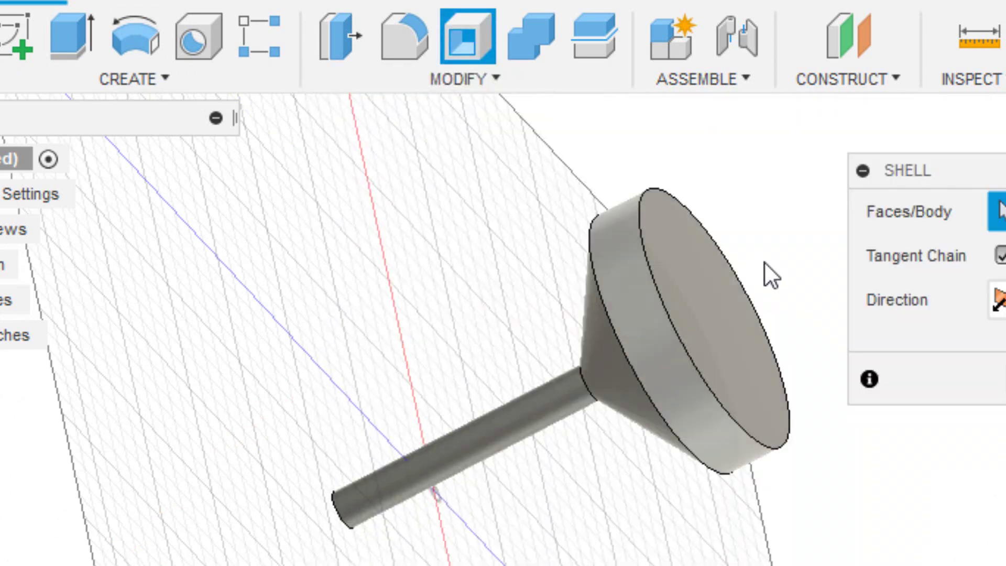
click(703, 317)
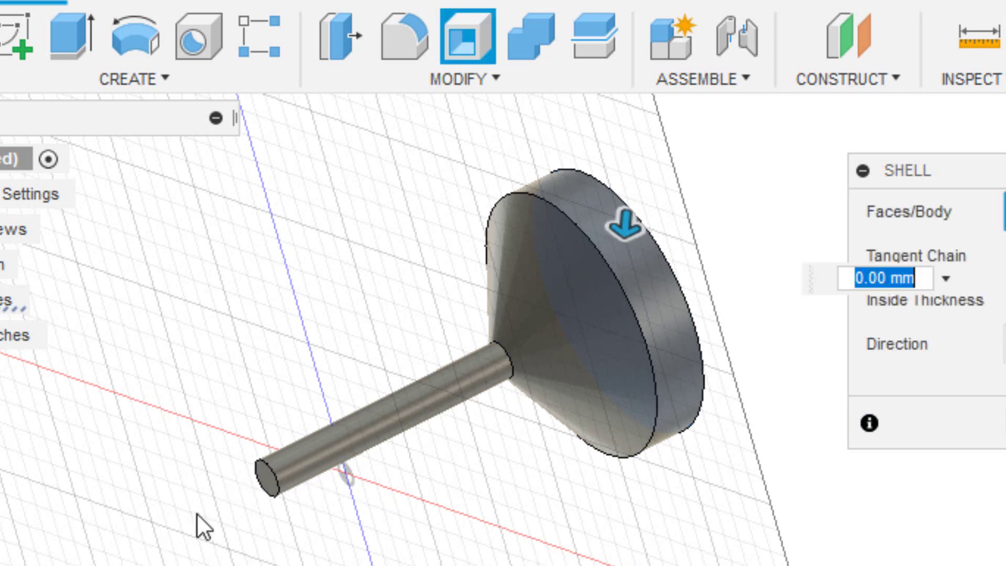
click(272, 483)
text(3)
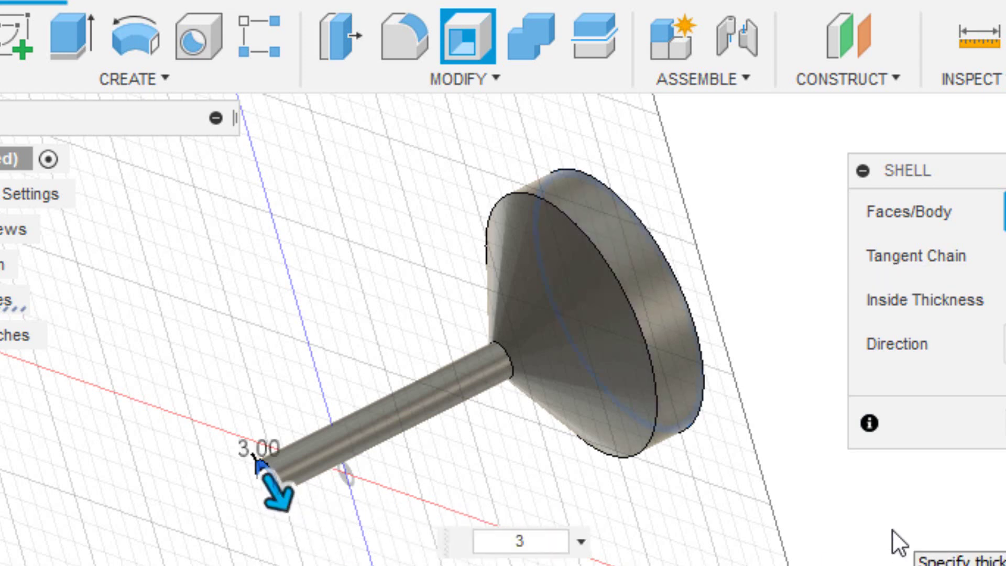
key(Return)
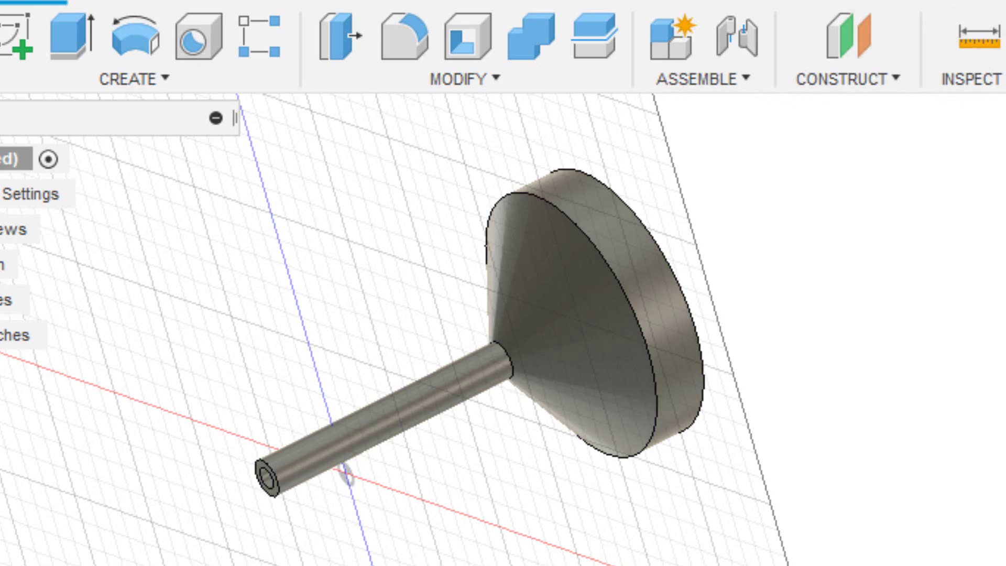
Step: Orbit and zoom around the hollow funnel to inspect its bowl from several angles
shift+middle_drag(346, 474, 408, 435)
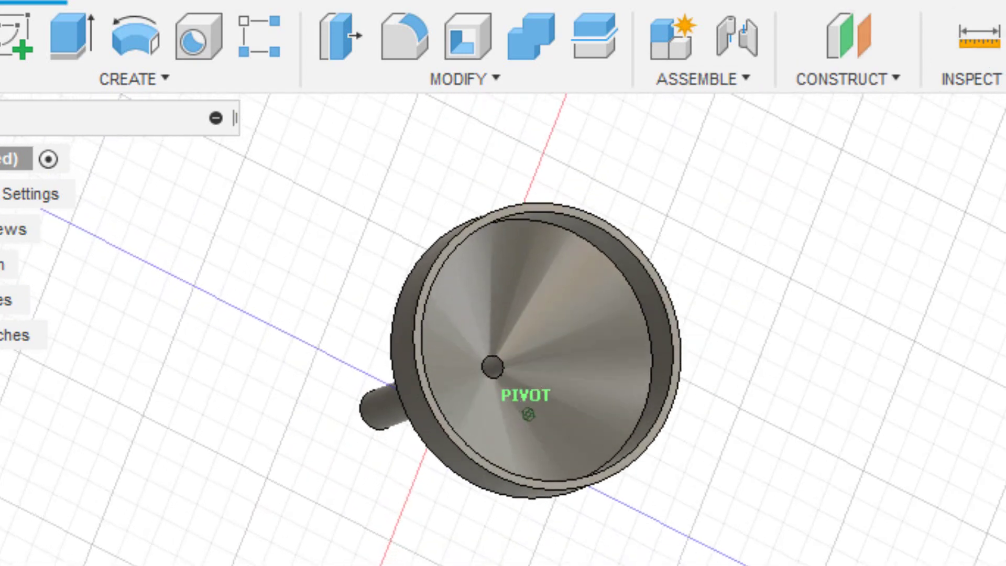
shift+middle_drag(579, 471, 572, 527)
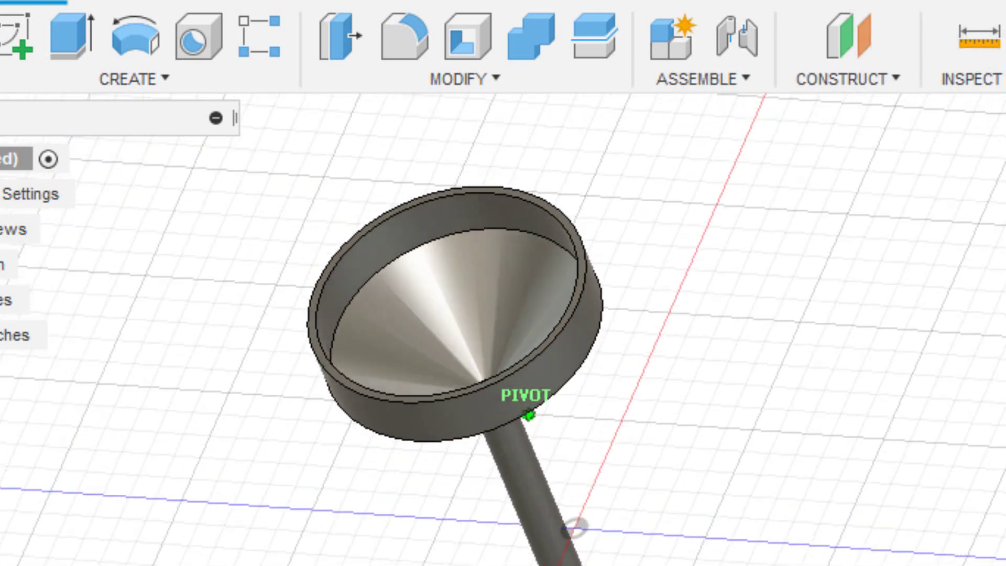
mouse_move(528, 471)
shift+middle_down()
mouse_move(529, 529)
mouse_move(497, 477)
mouse_move(558, 416)
mouse_move(449, 524)
mouse_move(301, 559)
mouse_move(272, 549)
mouse_move(241, 471)
shift+middle_up()
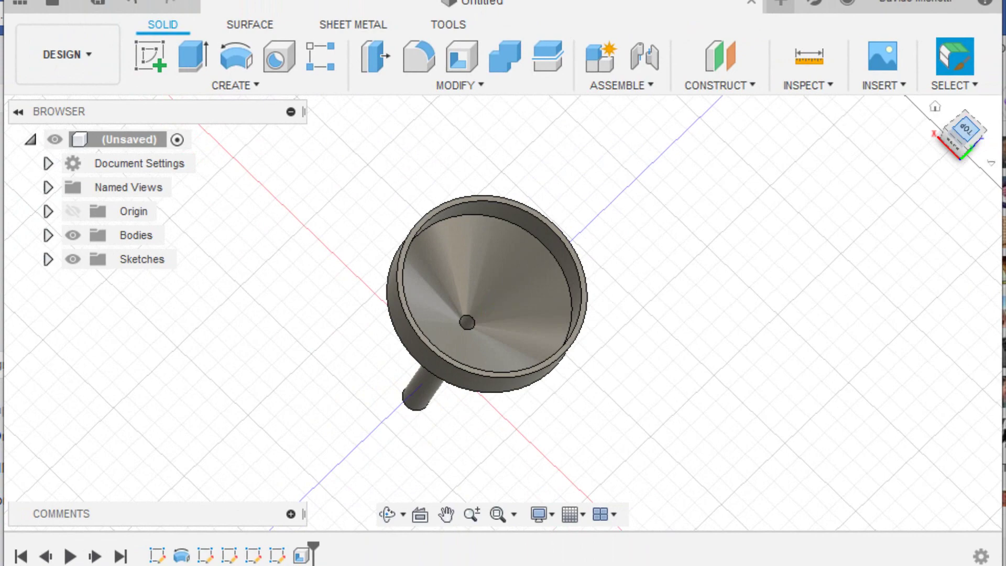
click(934, 106)
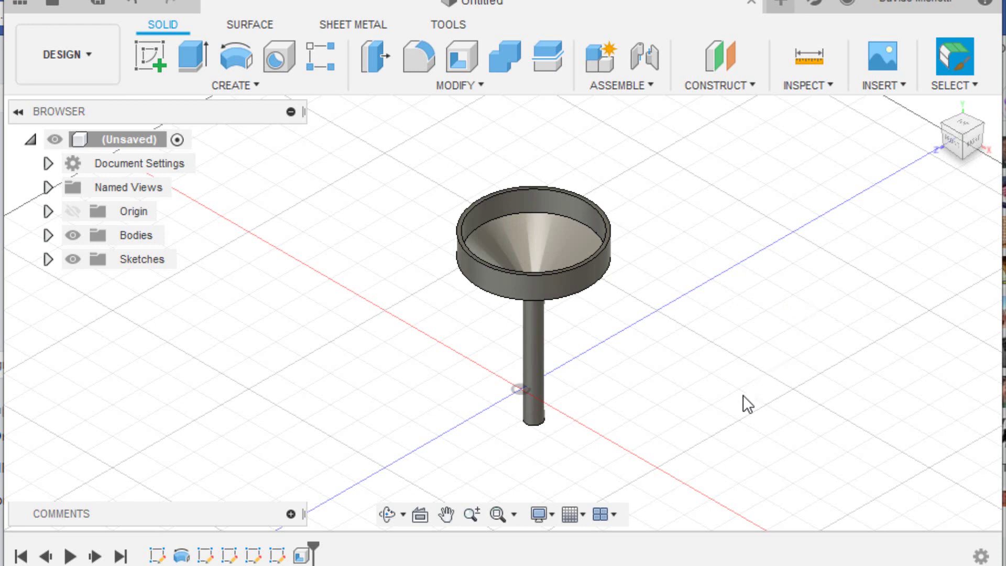
scroll(742, 396, up, 2)
scroll(743, 394, up, 2)
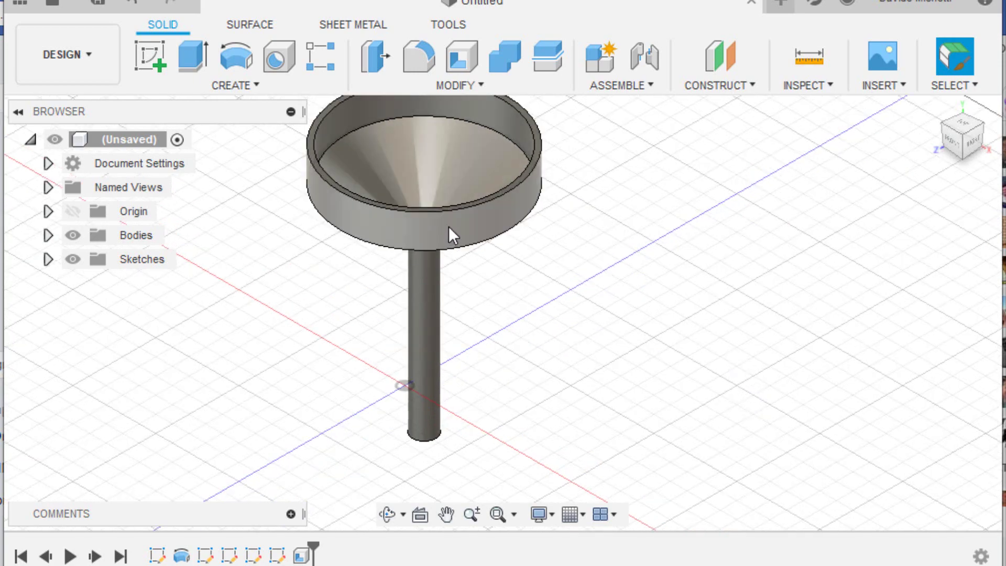
scroll(707, 246, up, 1)
scroll(708, 256, down, 2)
scroll(708, 256, down, 1)
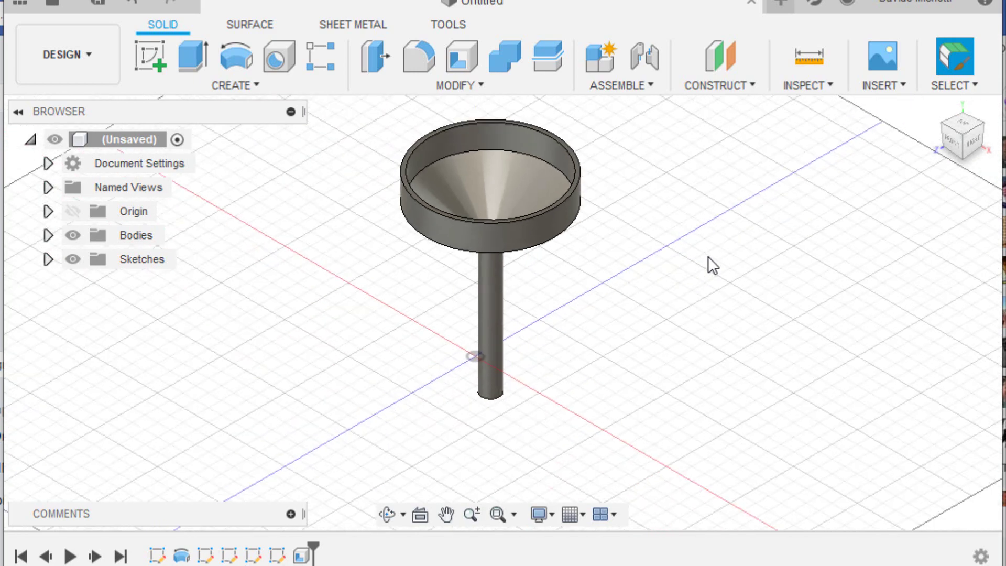
scroll(708, 257, down, 1)
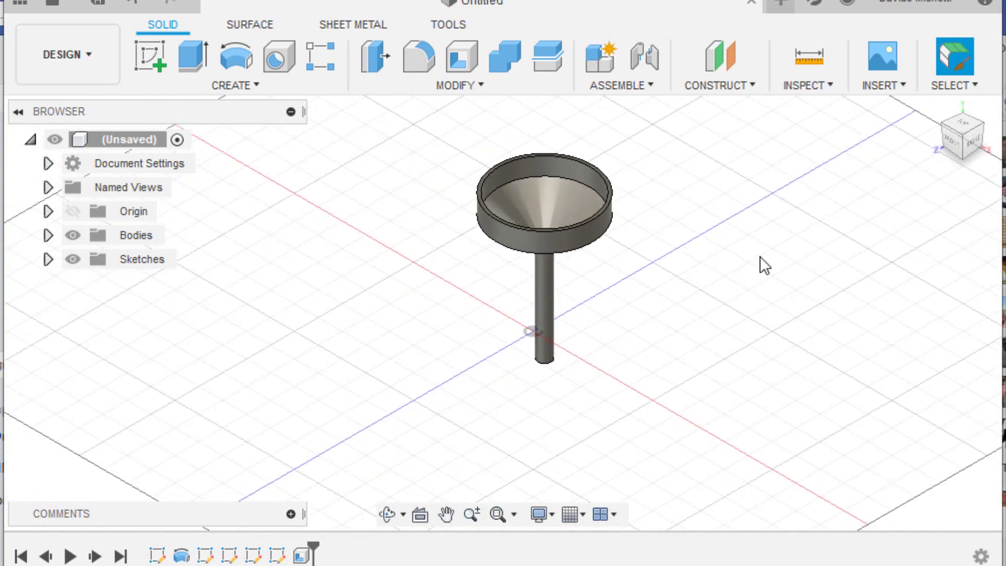
mouse_move(961, 135)
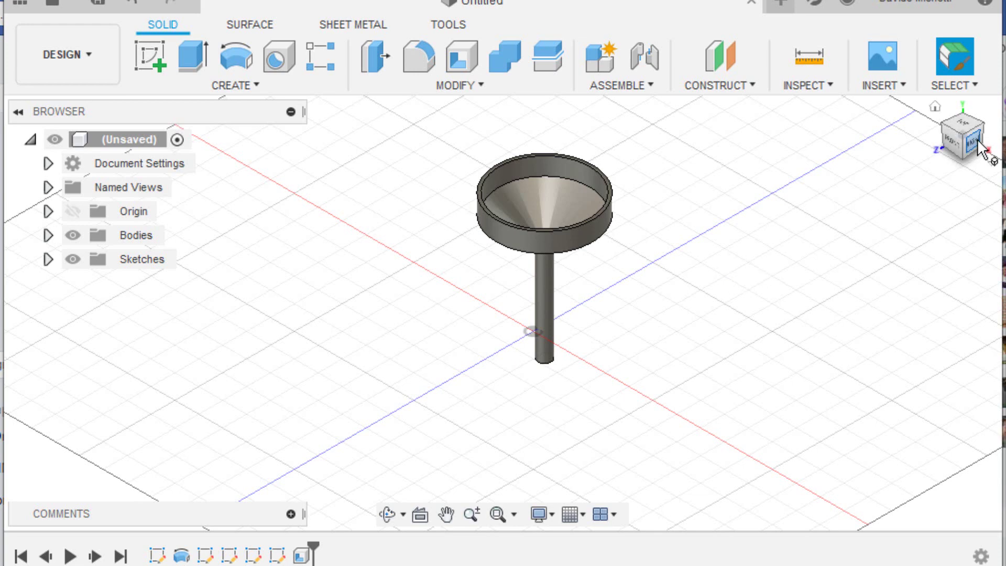
Step: Reset to the home view, then orbit, zoom and pan so the funnel sits higher
click(935, 110)
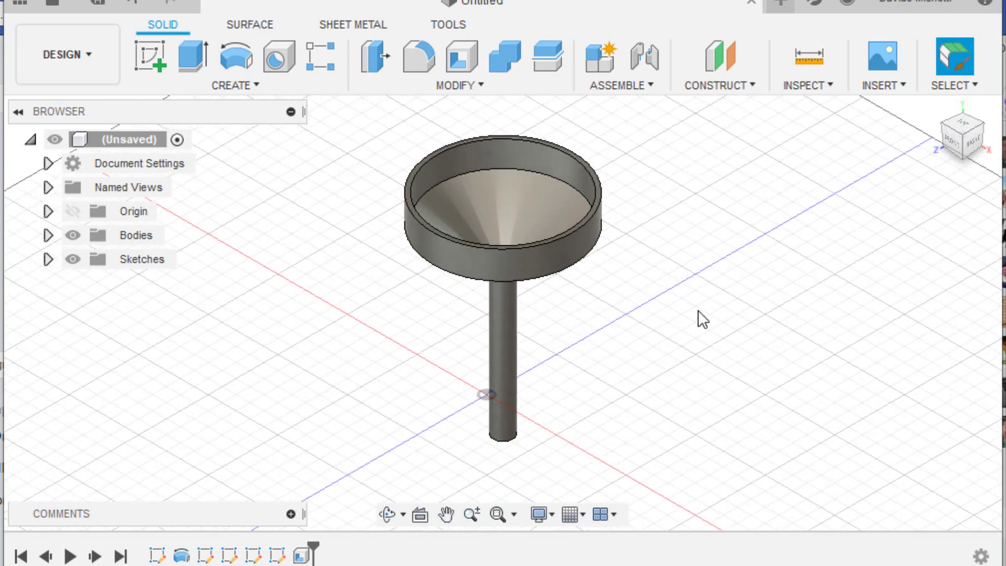
shift+middle_drag(705, 285, 718, 338)
scroll(715, 340, up, 3)
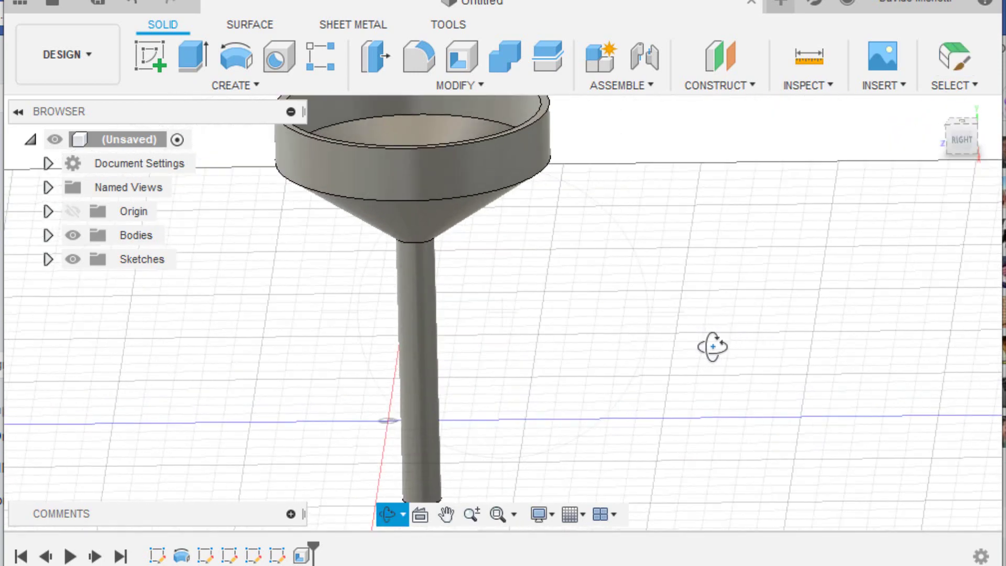
scroll(733, 338, down, 4)
scroll(736, 337, up, 1)
scroll(733, 336, up, 2)
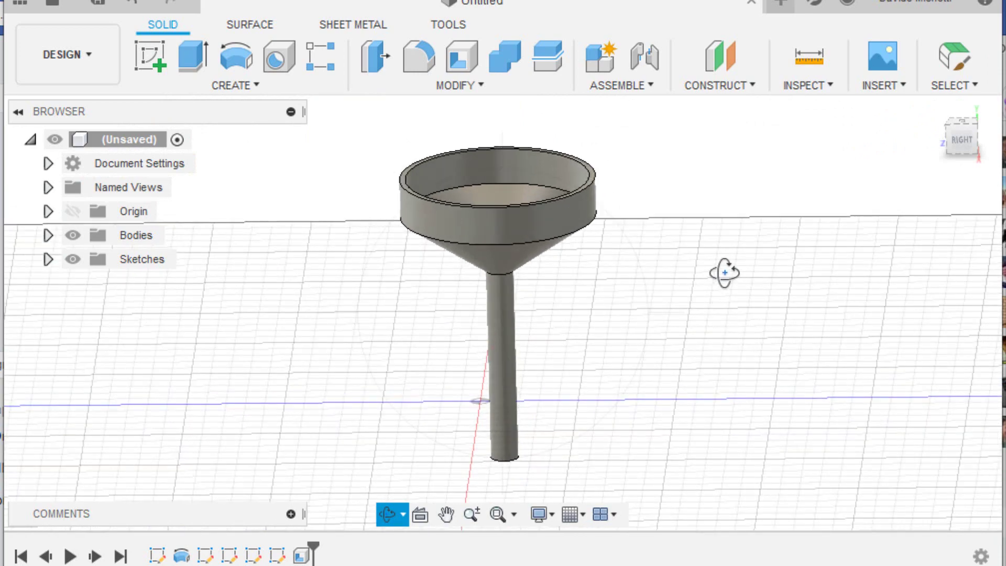
click(447, 514)
drag(614, 379, 647, 249)
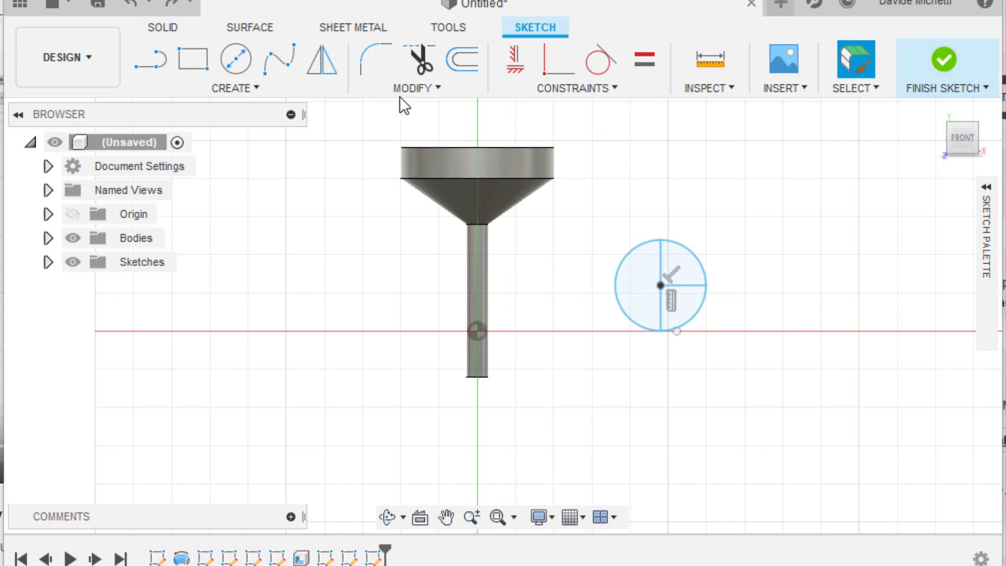
Step: Trim away the circle's left half, upper arc and straight lines, leaving one quarter arc
click(450, 86)
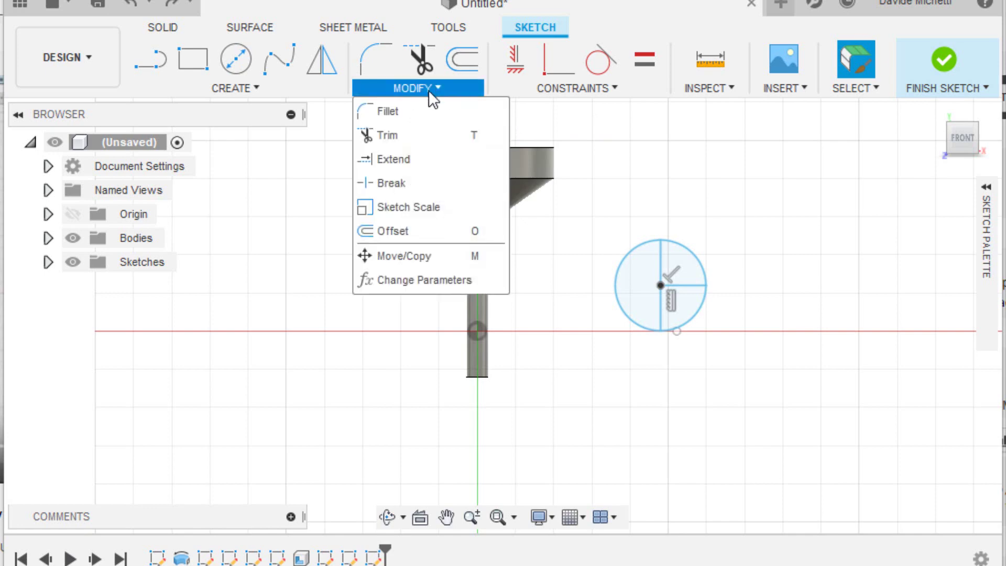
click(382, 134)
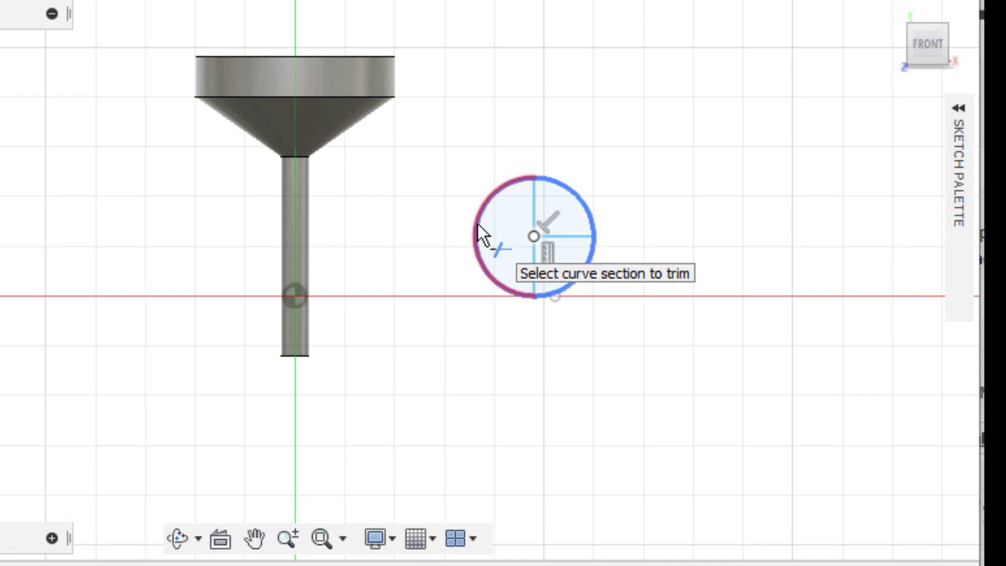
click(477, 225)
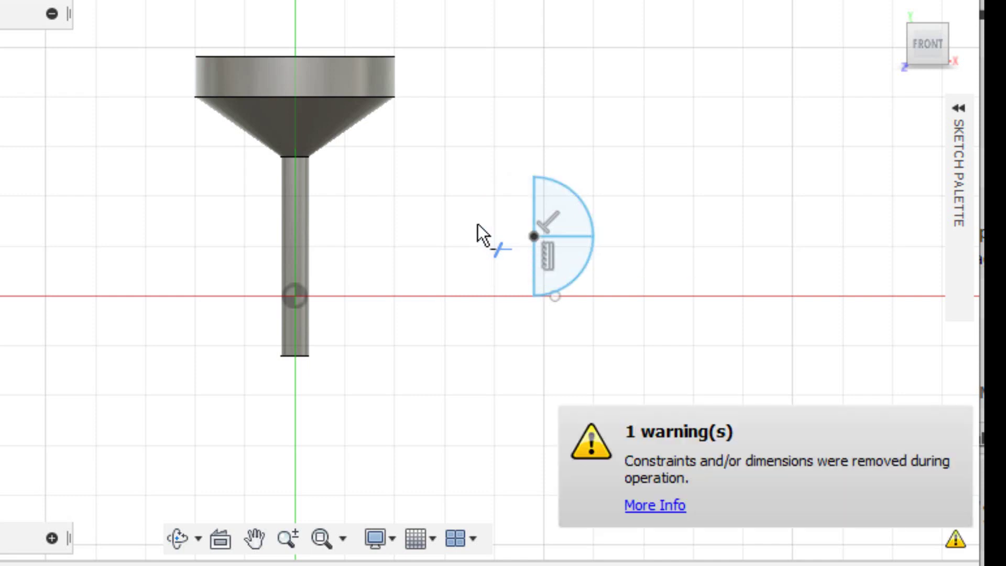
click(587, 213)
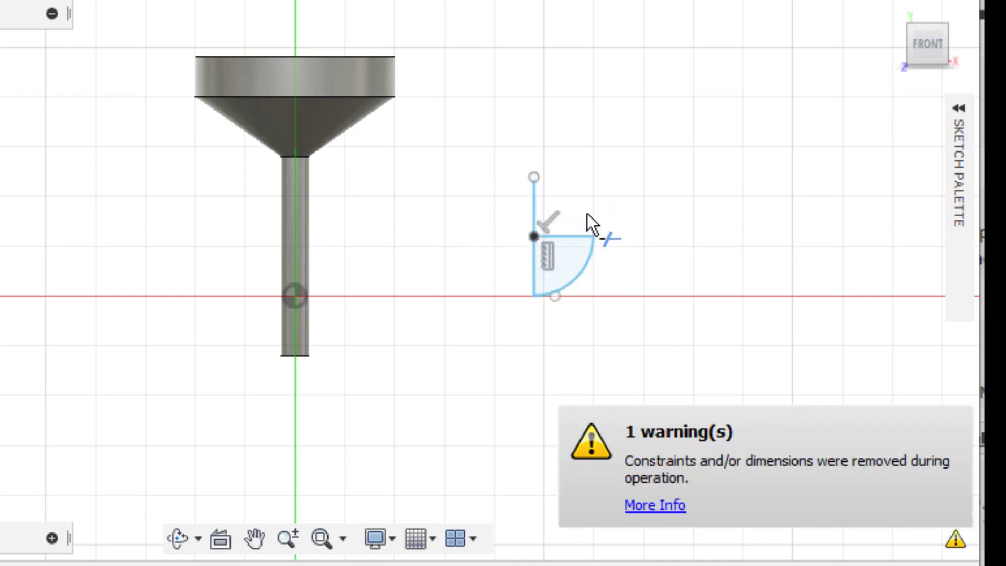
click(538, 197)
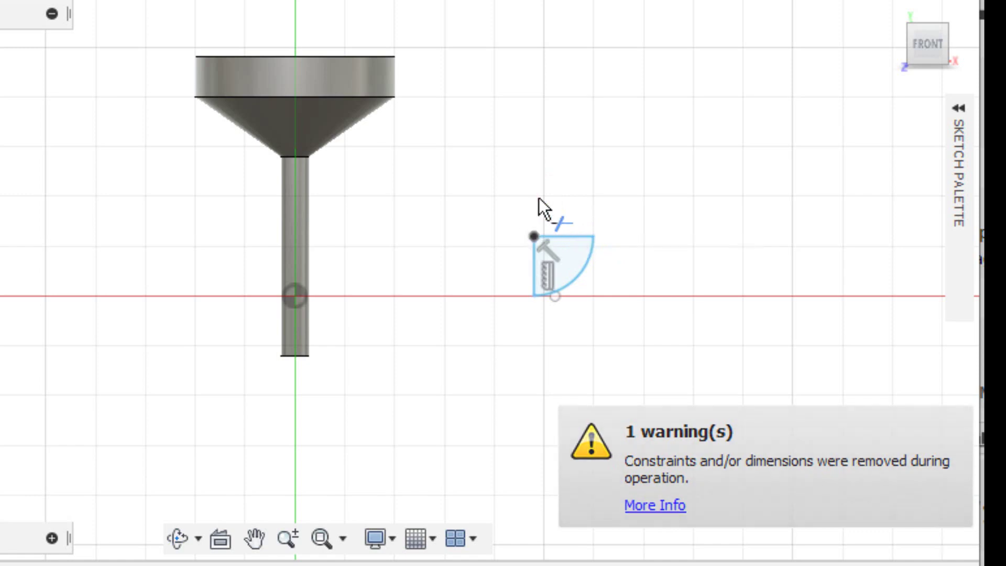
click(535, 264)
click(558, 235)
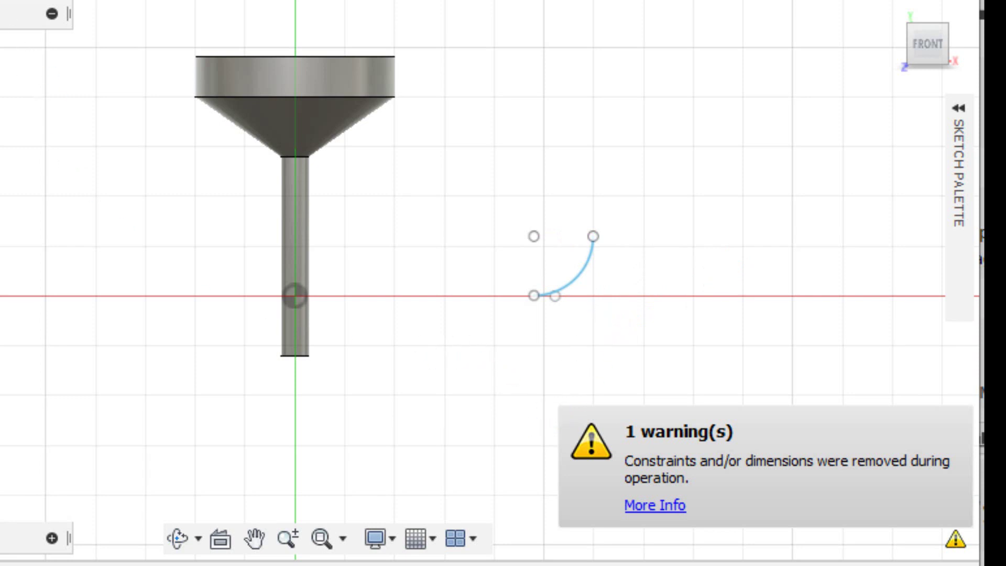
Step: Draw a 30 mm horizontal line left from the arc's lower end and move its dimension up
click(532, 294)
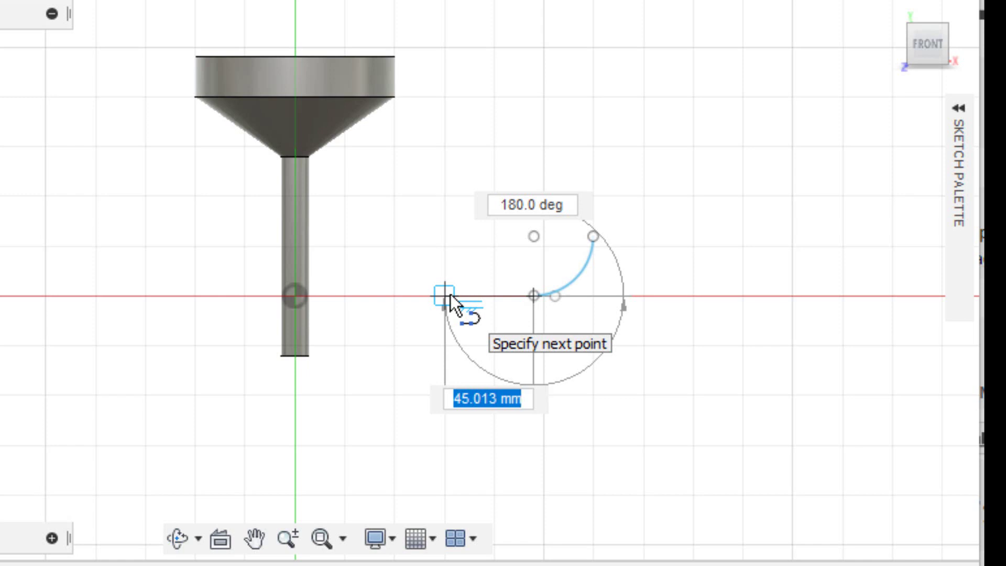
text(3)
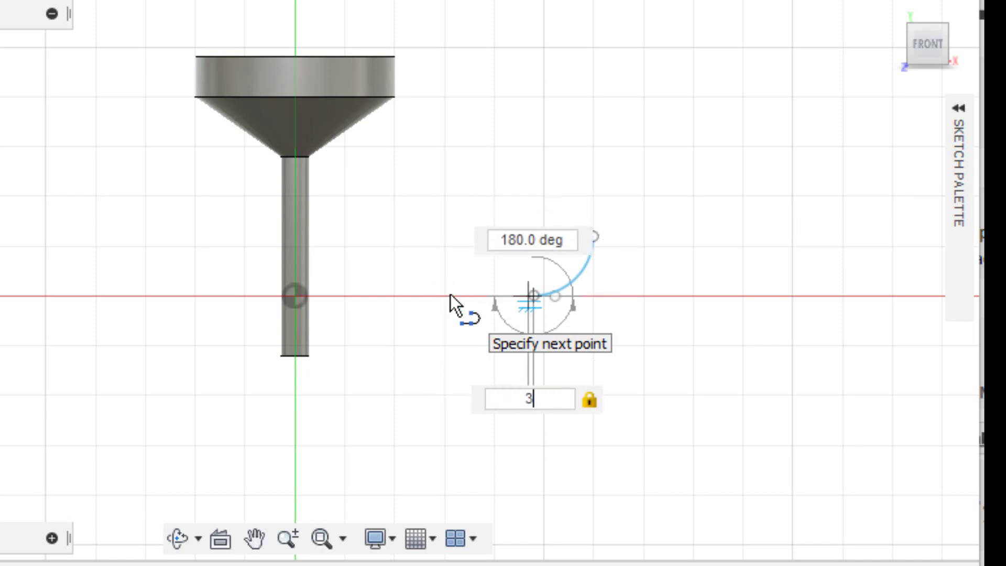
text(0)
key(Return)
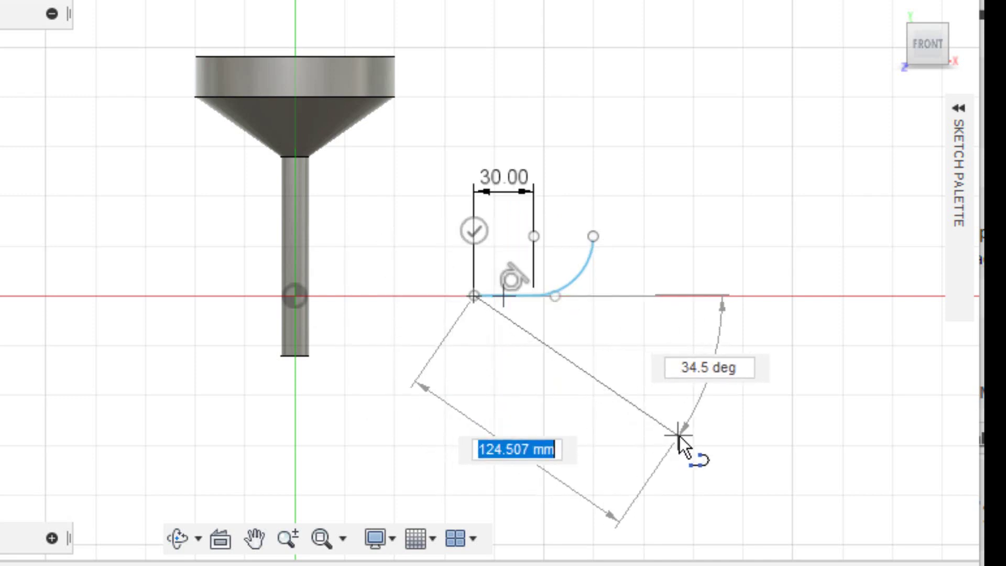
key(Escape)
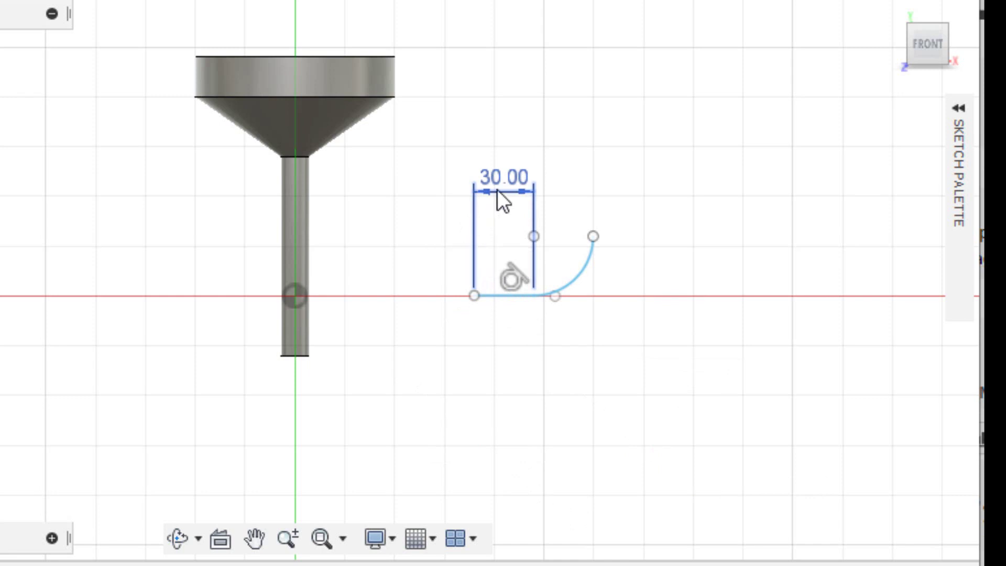
drag(497, 187, 525, 128)
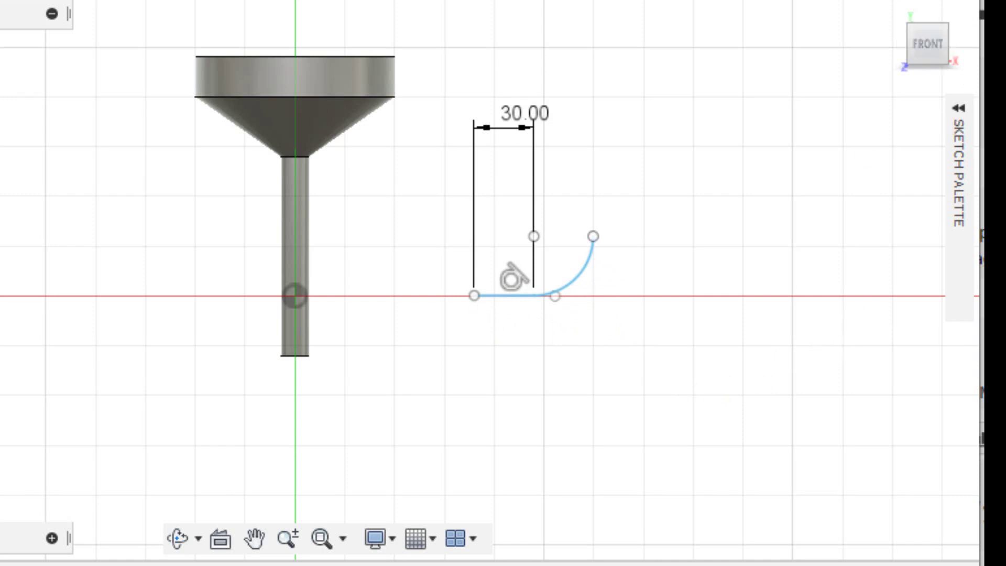
mouse_move(927, 44)
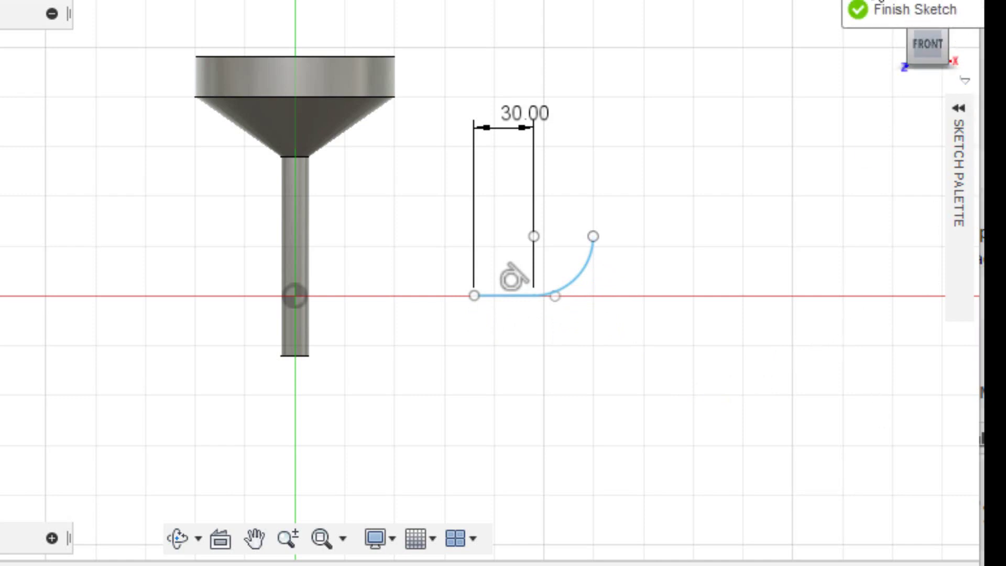
Step: Finish the spout path sketch and orbit the model into a 3D view
click(875, 8)
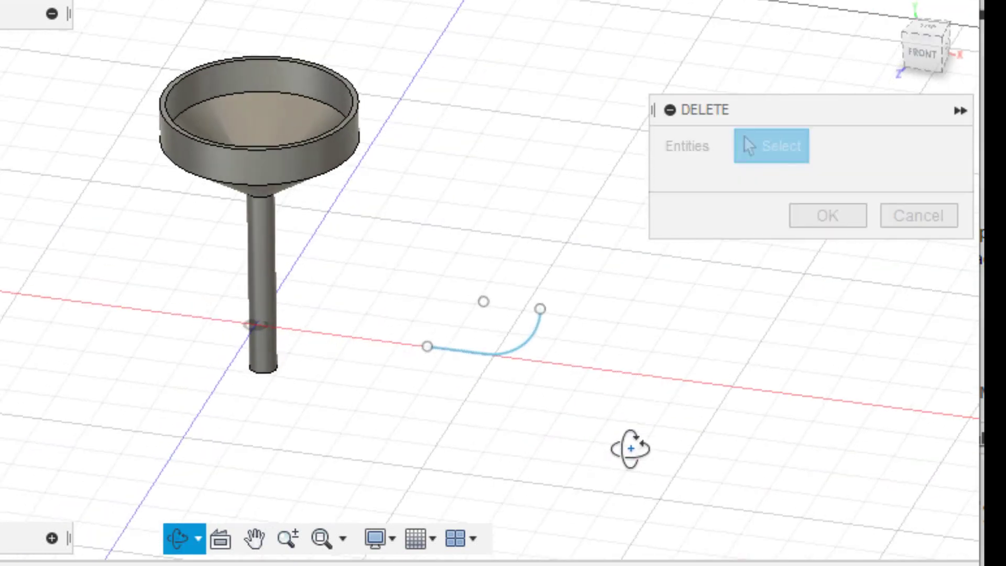
shift+middle_drag(629, 449, 660, 436)
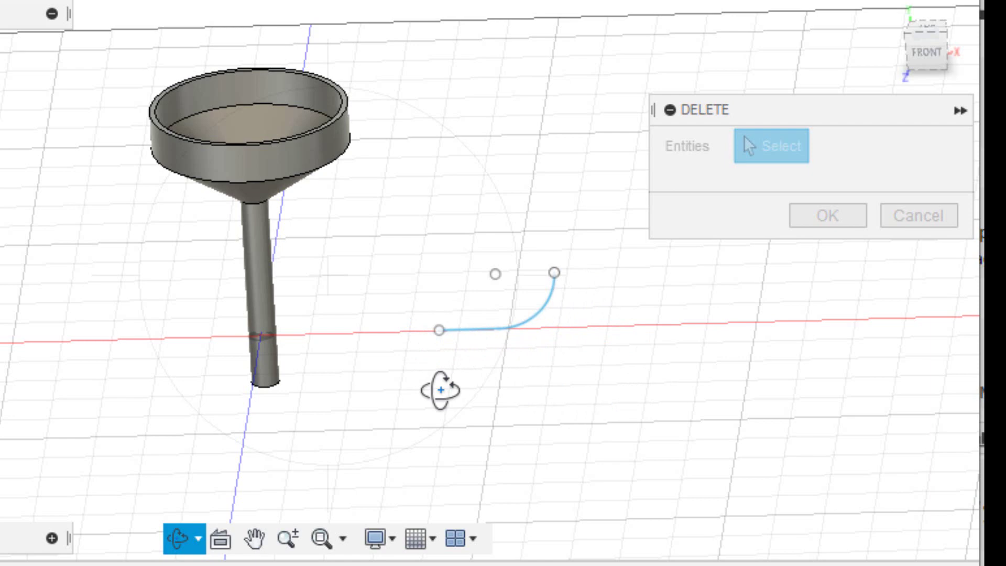
key(Escape)
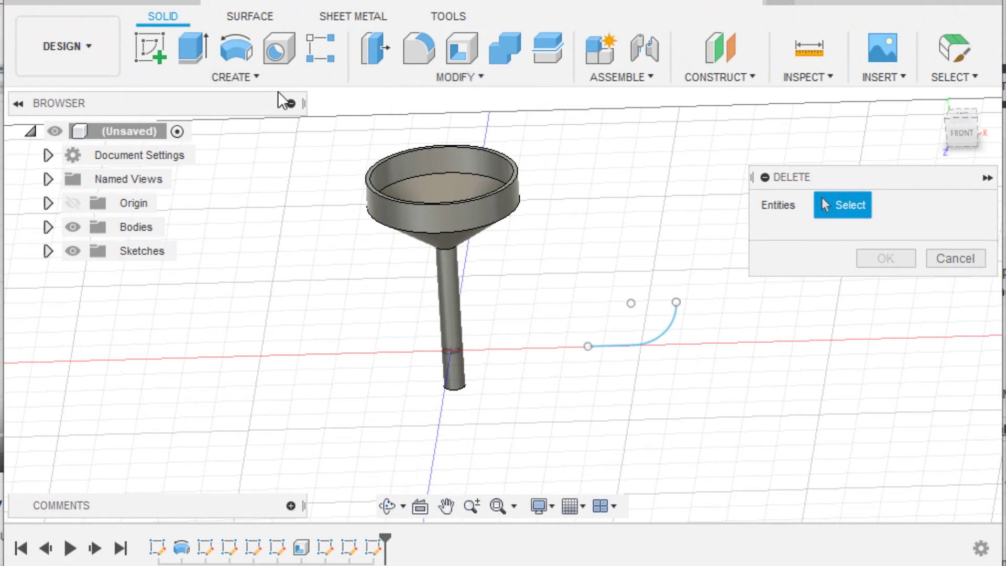
Step: Pipe a hollow 14 mm tube with 3 mm walls along the arc-and-line path
click(254, 78)
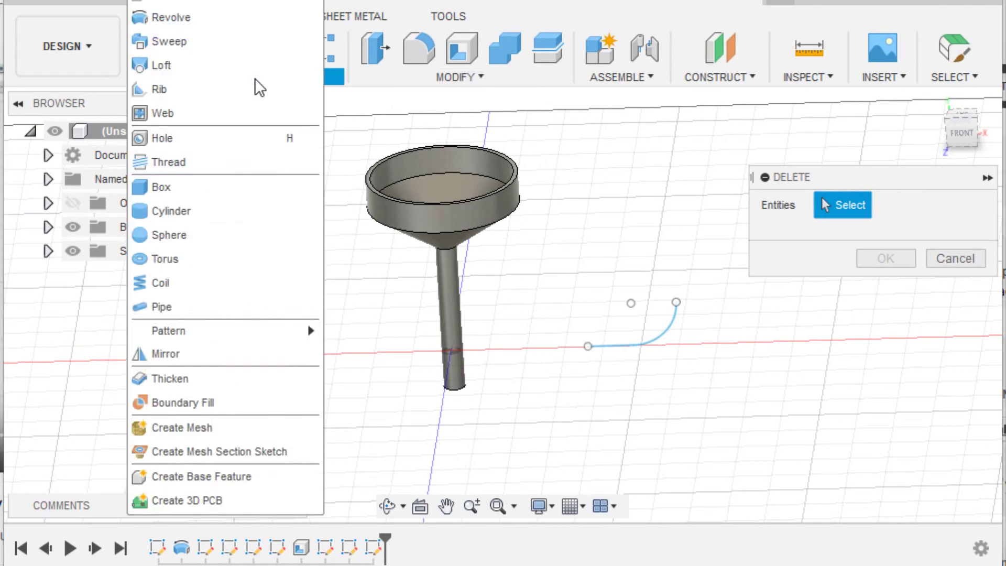
click(169, 308)
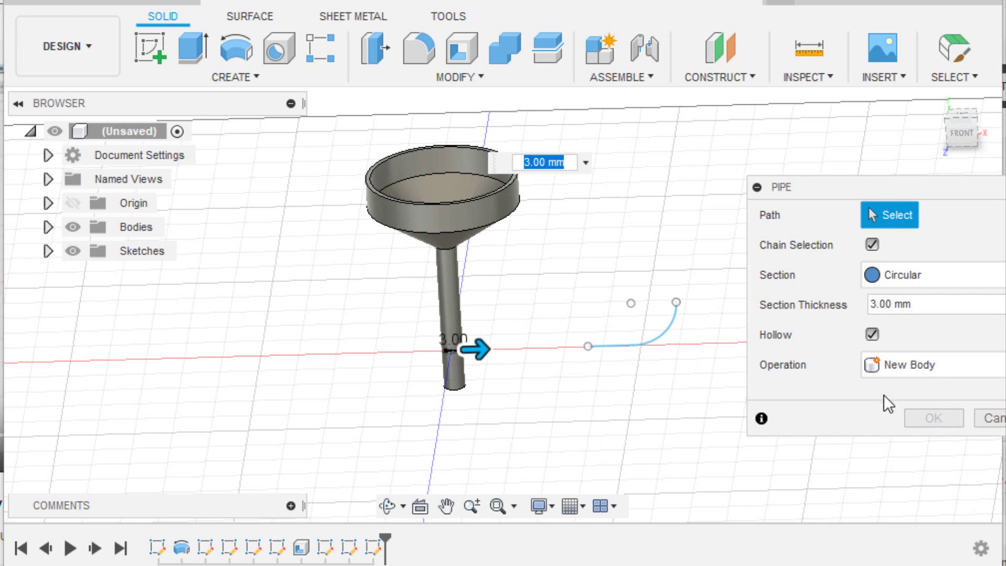
click(661, 336)
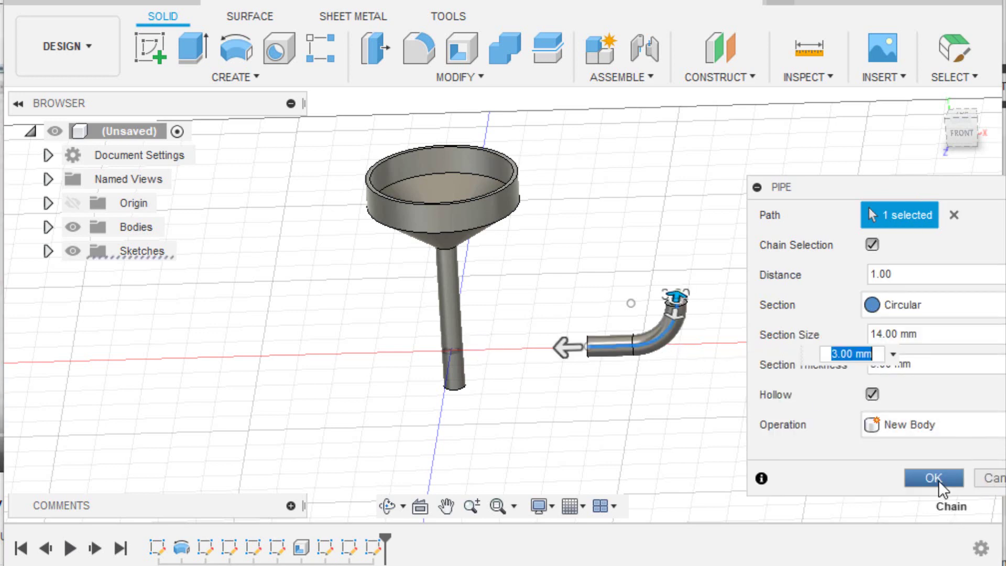
click(938, 479)
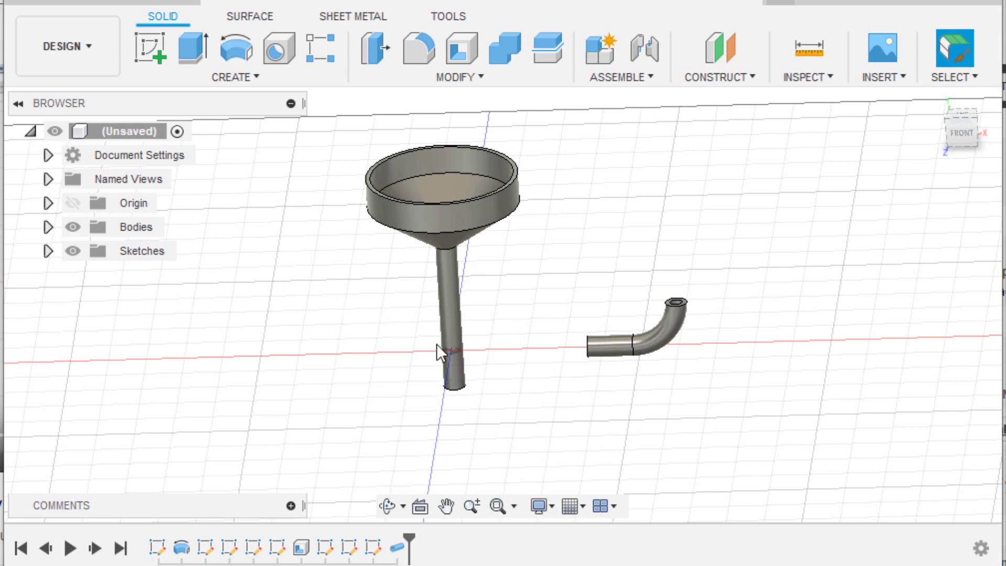
click(456, 77)
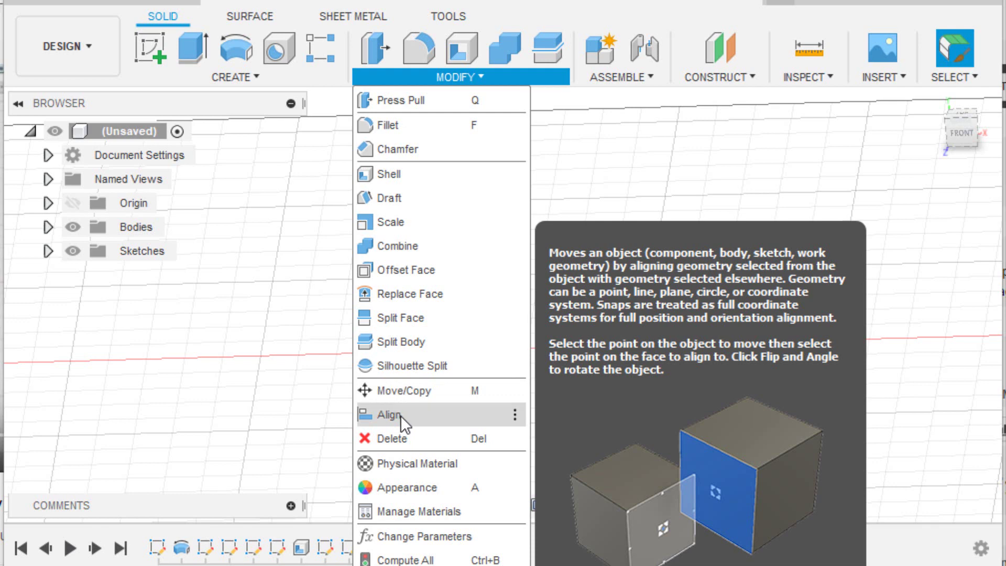
click(400, 415)
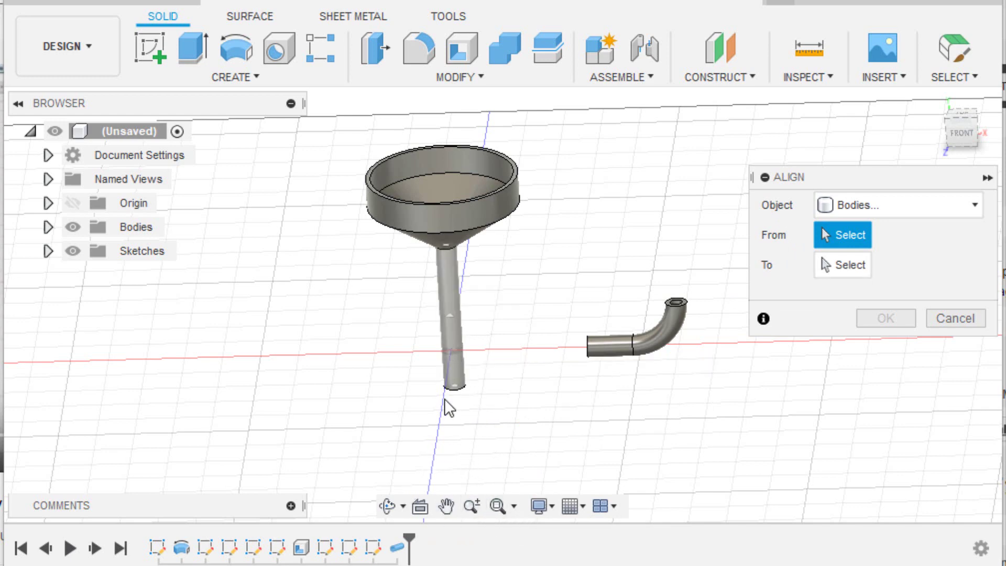
click(382, 503)
drag(494, 449, 503, 254)
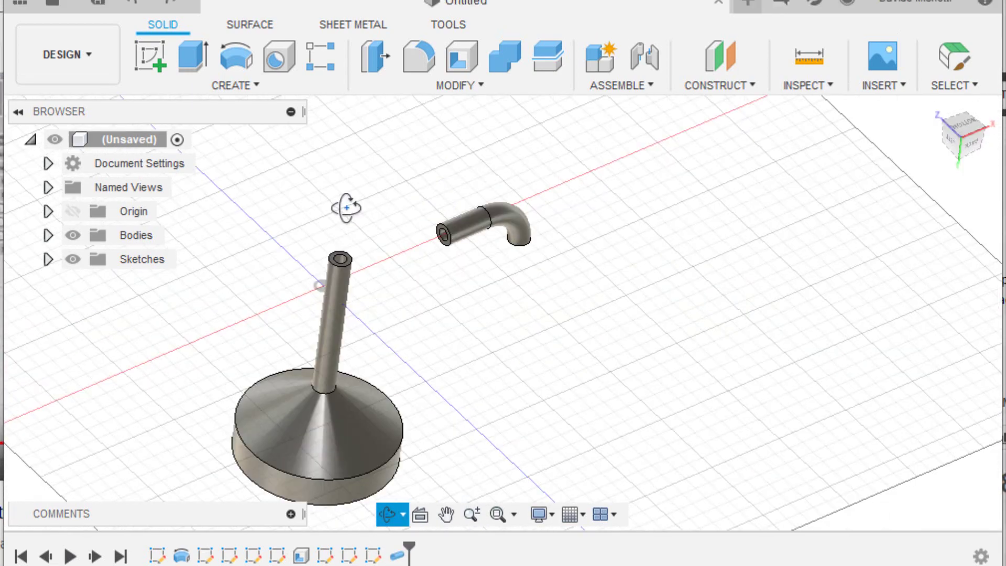
drag(343, 209, 321, 223)
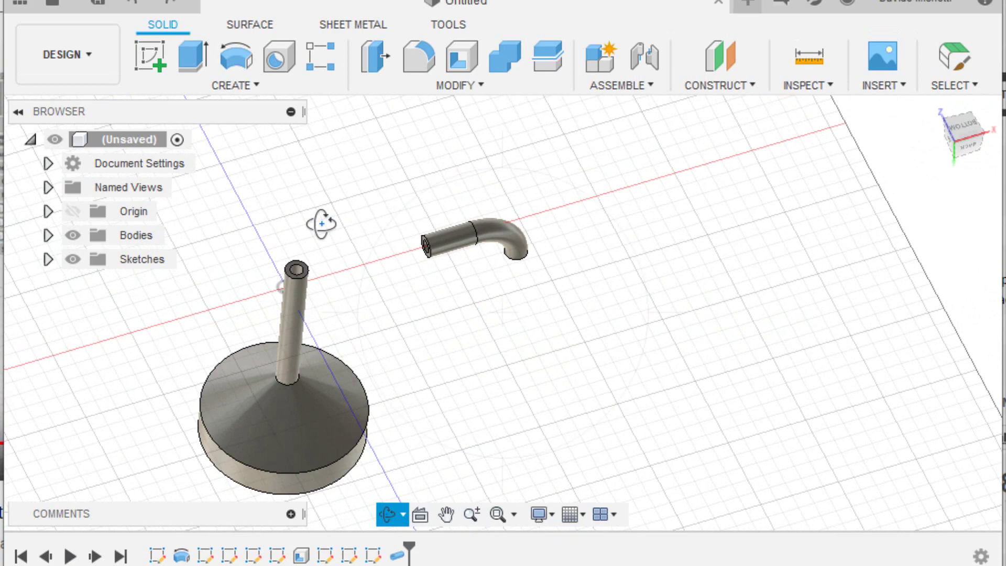
key(Escape)
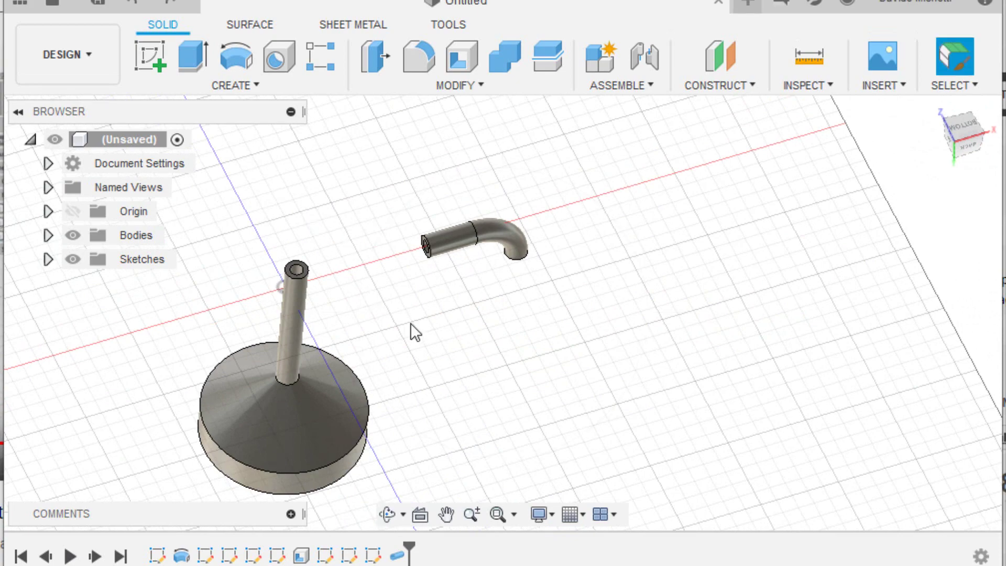
scroll(413, 322, up, 2)
scroll(419, 319, up, 1)
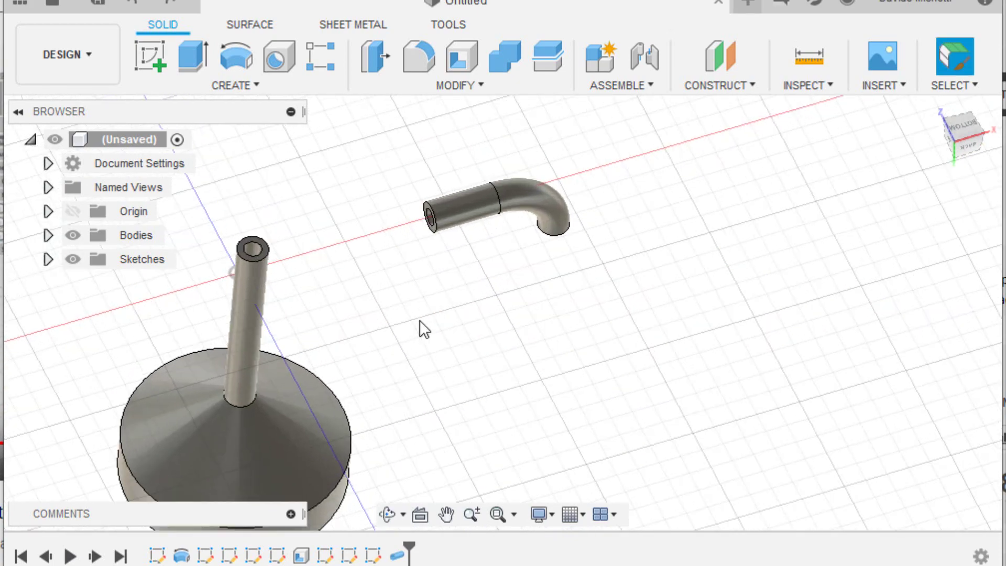
scroll(420, 317, up, 1)
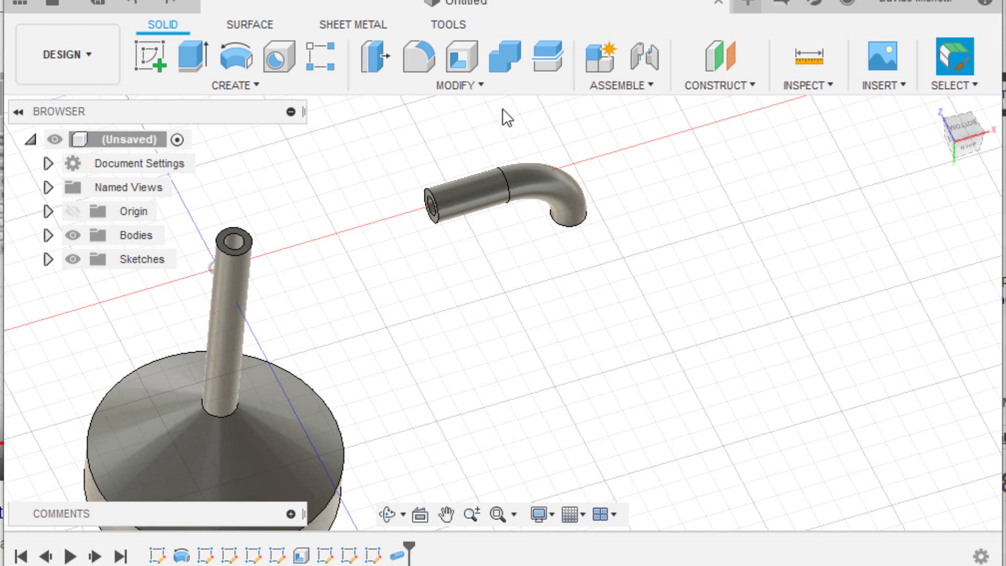
click(488, 86)
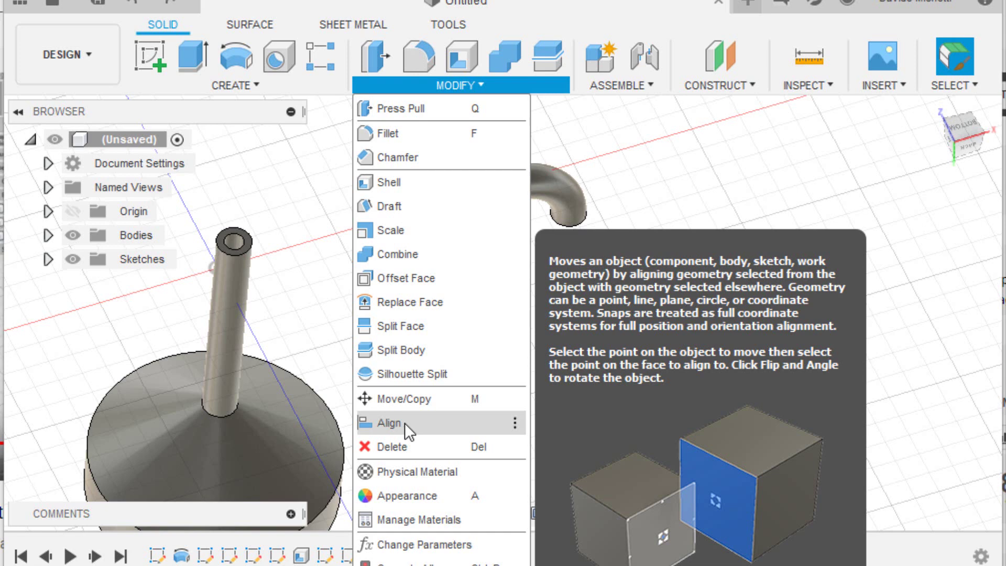
Step: Align the funnel stem's open end onto the spout's elbow end point
click(404, 422)
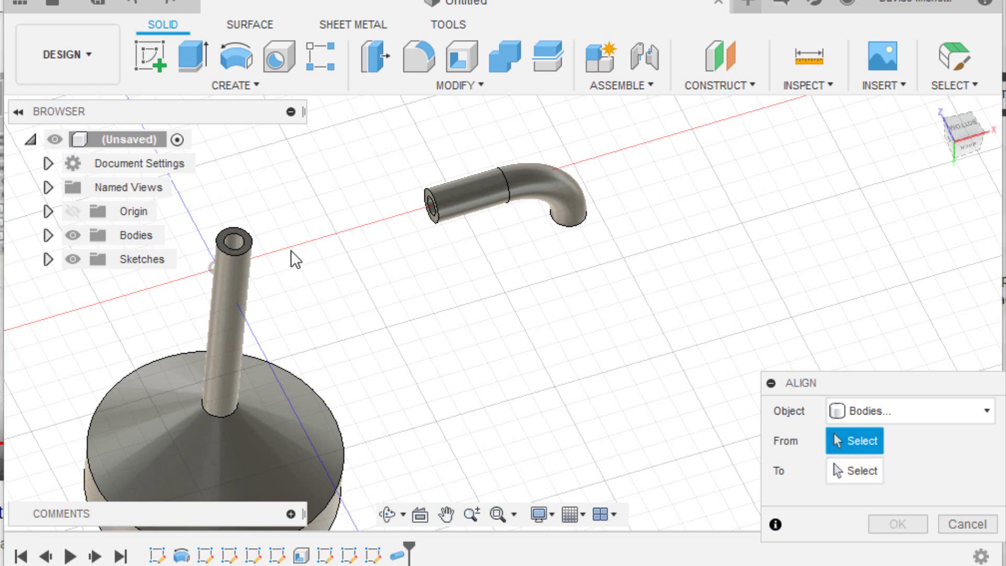
click(244, 236)
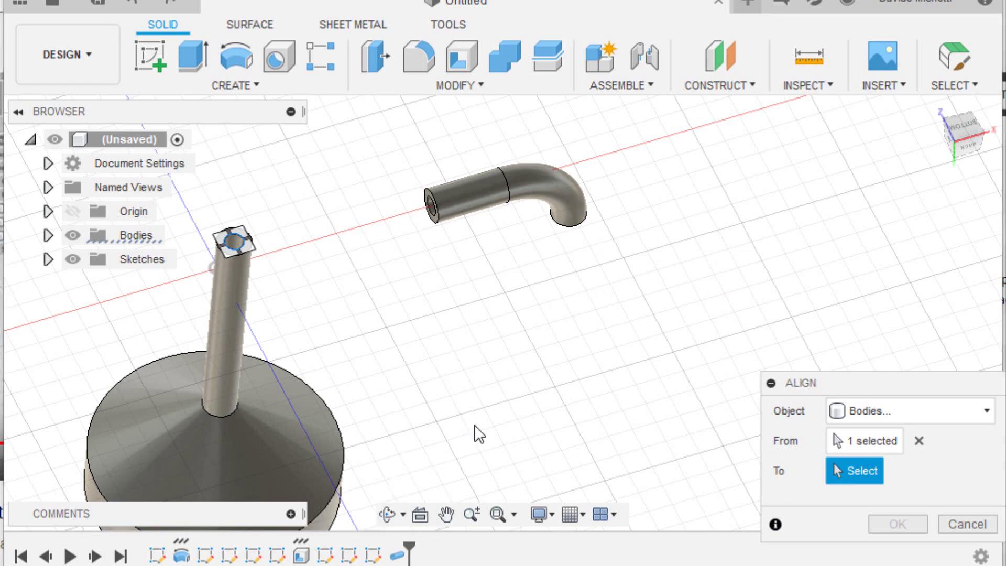
click(392, 514)
drag(499, 402, 529, 398)
mouse_move(963, 144)
mouse_down()
mouse_move(958, 178)
mouse_move(959, 144)
mouse_up()
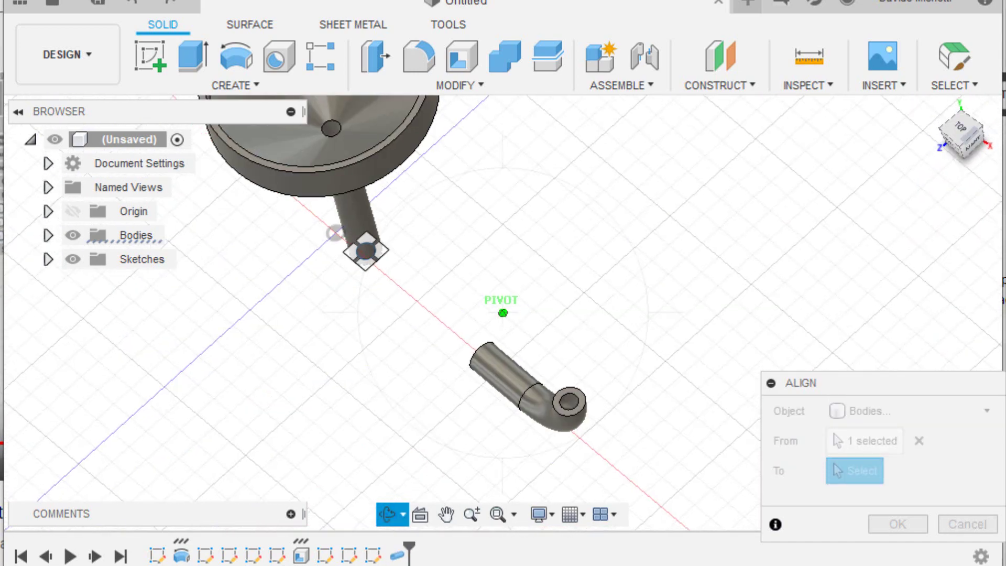
key(Escape)
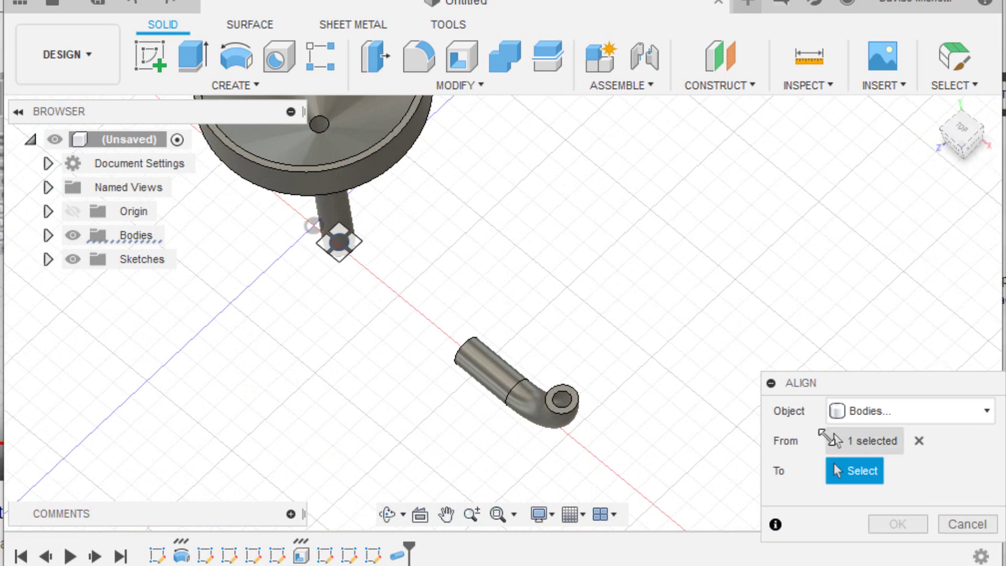
click(563, 401)
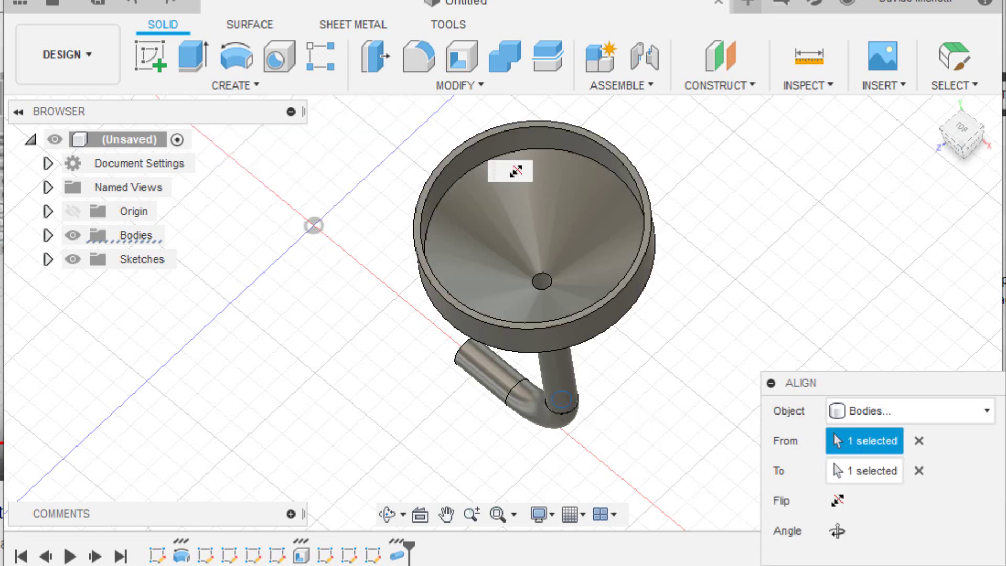
key(Return)
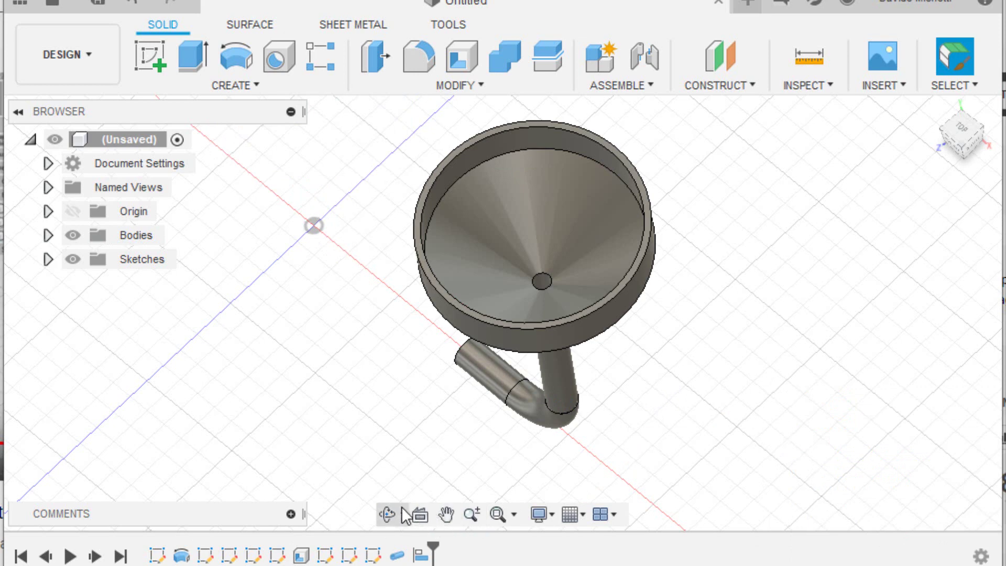
click(398, 513)
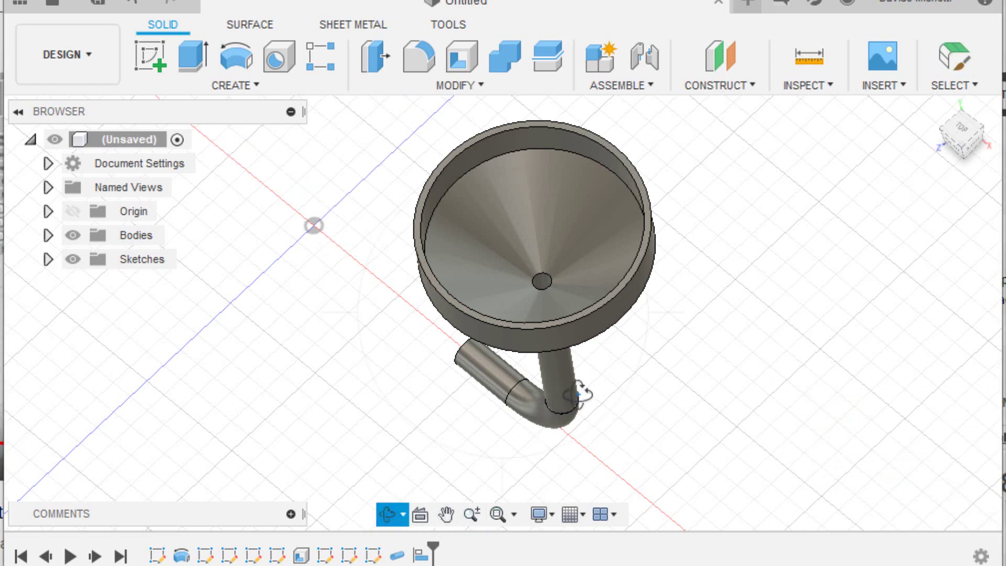
mouse_move(580, 394)
mouse_down()
mouse_move(644, 363)
mouse_move(650, 373)
mouse_up()
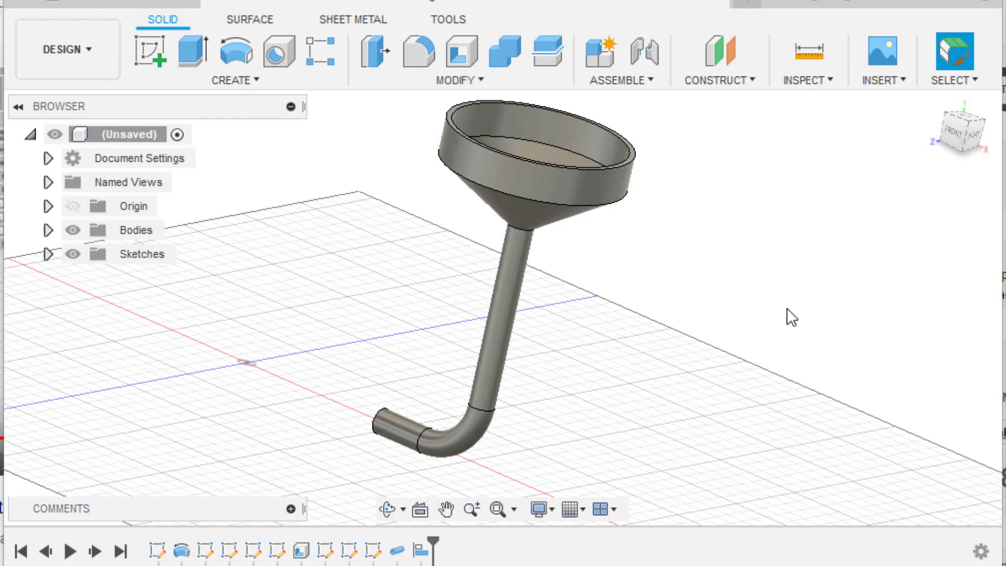
Step: Open the Modify menu to reach the Appearance command
click(478, 82)
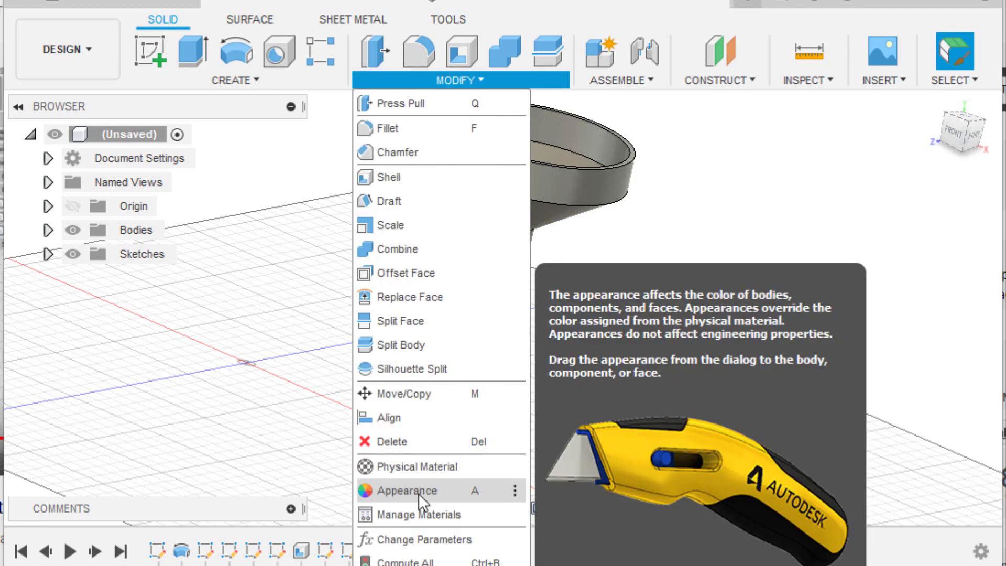
Step: Apply the Translucent Matte Green appearance to the funnel bowl, rim and cone
click(419, 493)
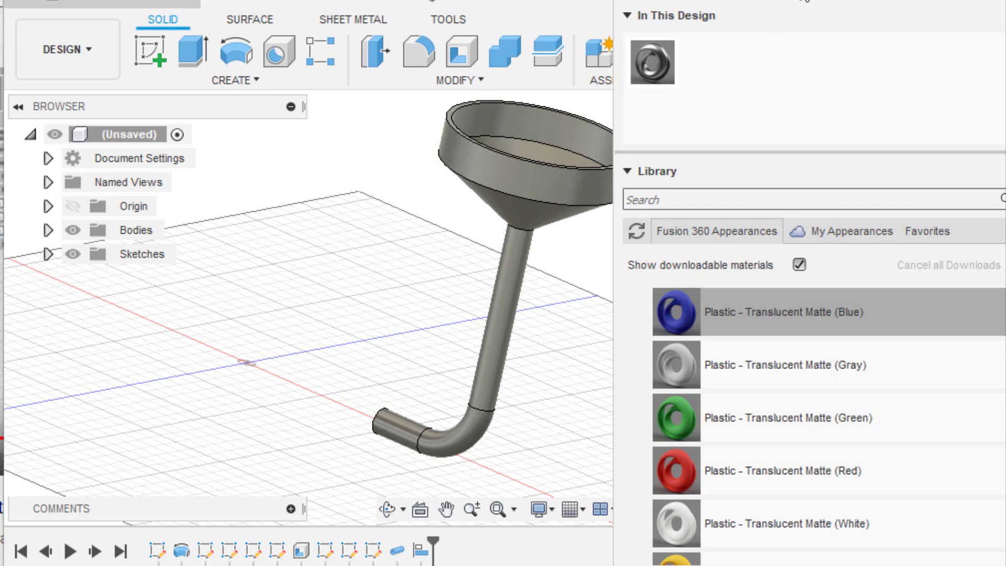
drag(791, 1, 925, 32)
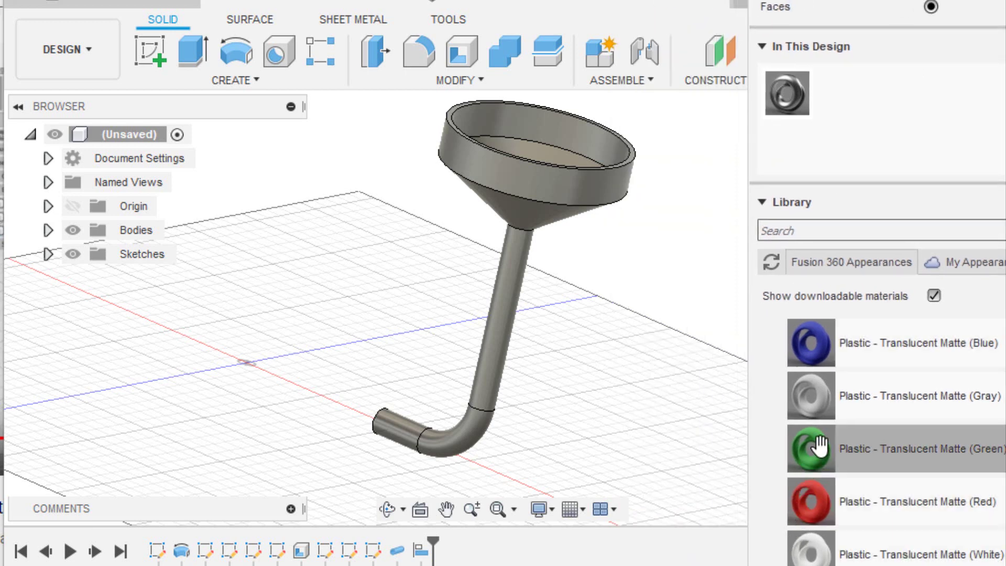
mouse_move(819, 446)
mouse_down()
mouse_move(551, 122)
mouse_move(533, 121)
mouse_move(528, 146)
mouse_move(528, 126)
mouse_up()
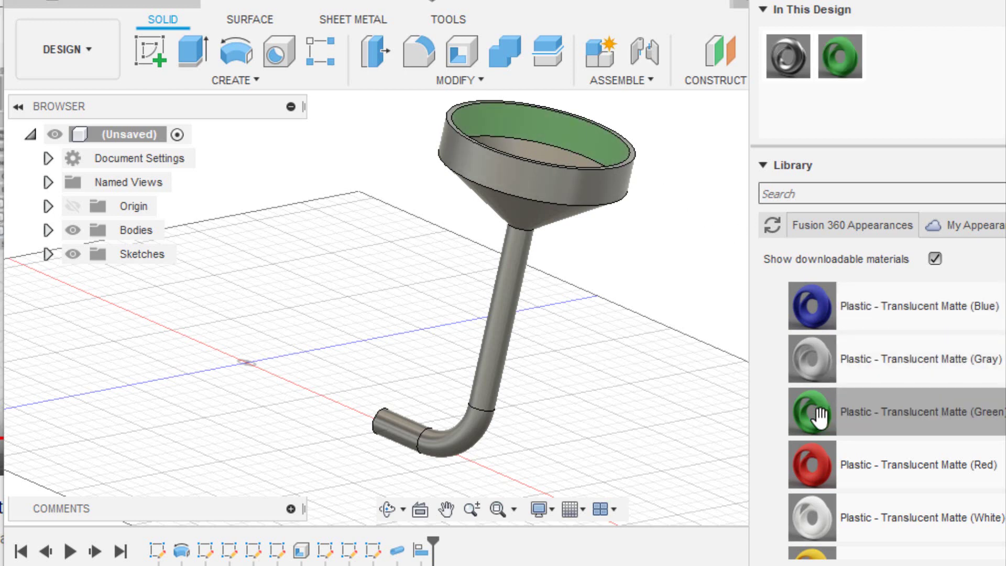
drag(819, 416, 523, 137)
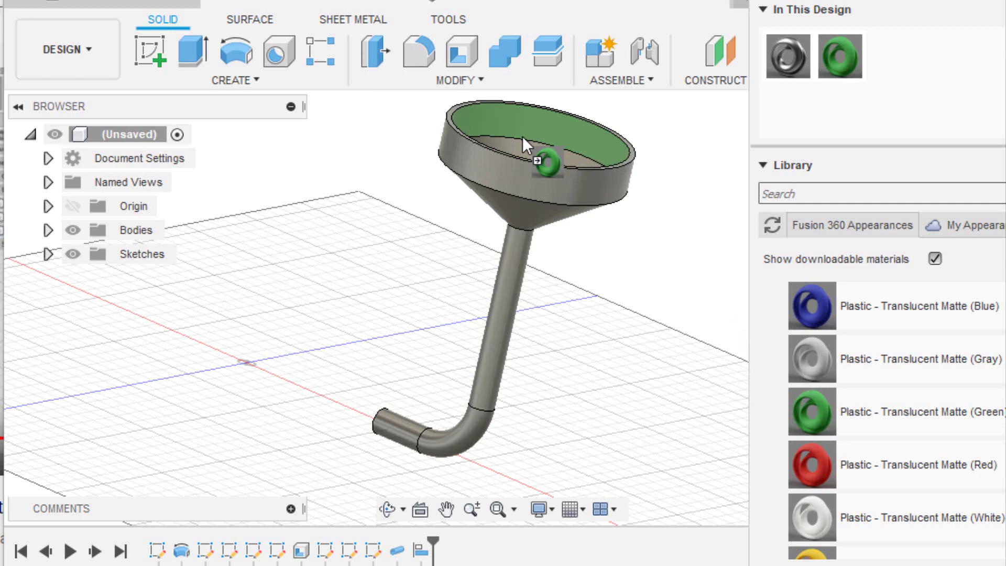
drag(523, 136, 539, 143)
click(387, 509)
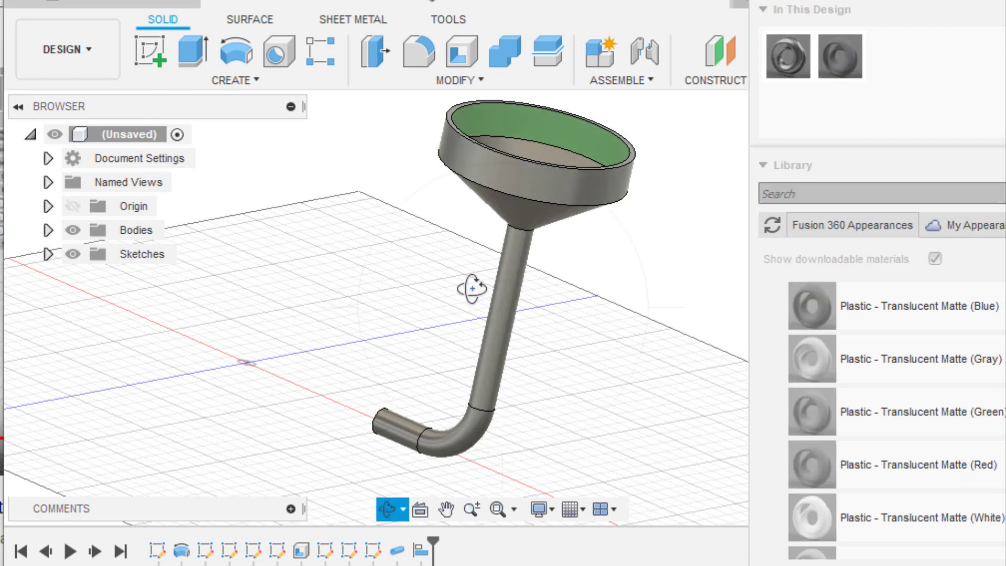
drag(503, 274, 501, 295)
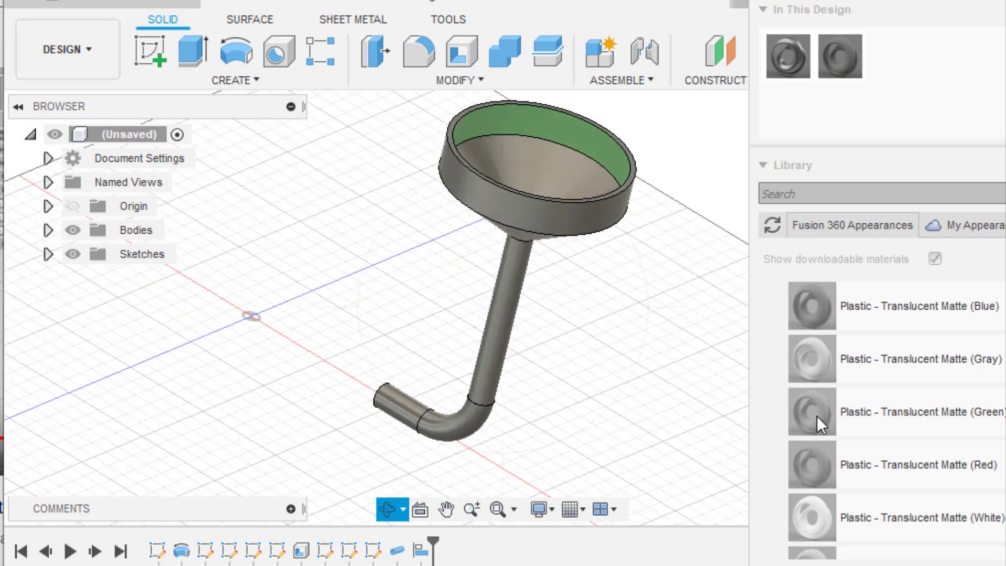
key(Escape)
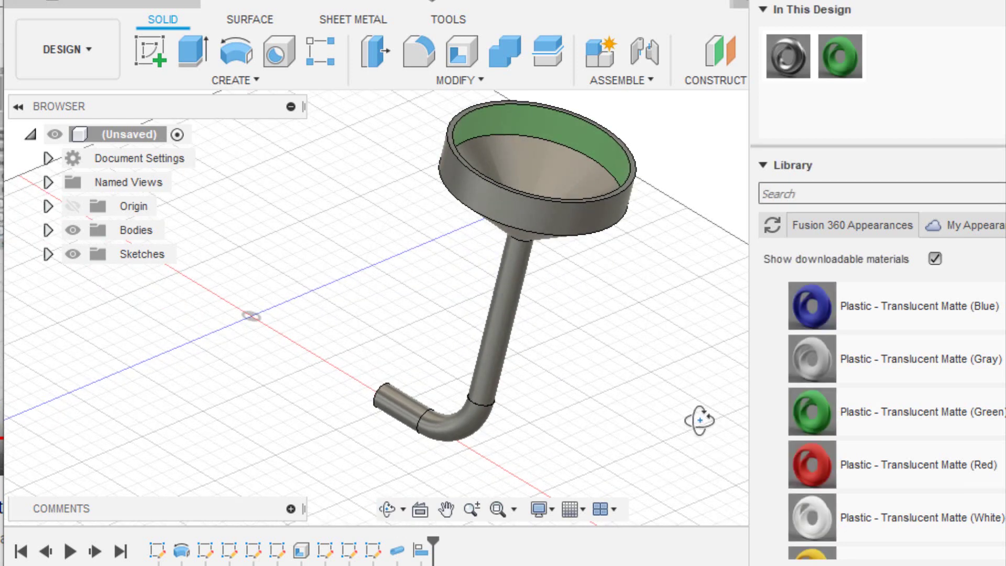
mouse_move(811, 413)
mouse_down()
mouse_move(612, 285)
mouse_move(531, 150)
mouse_up()
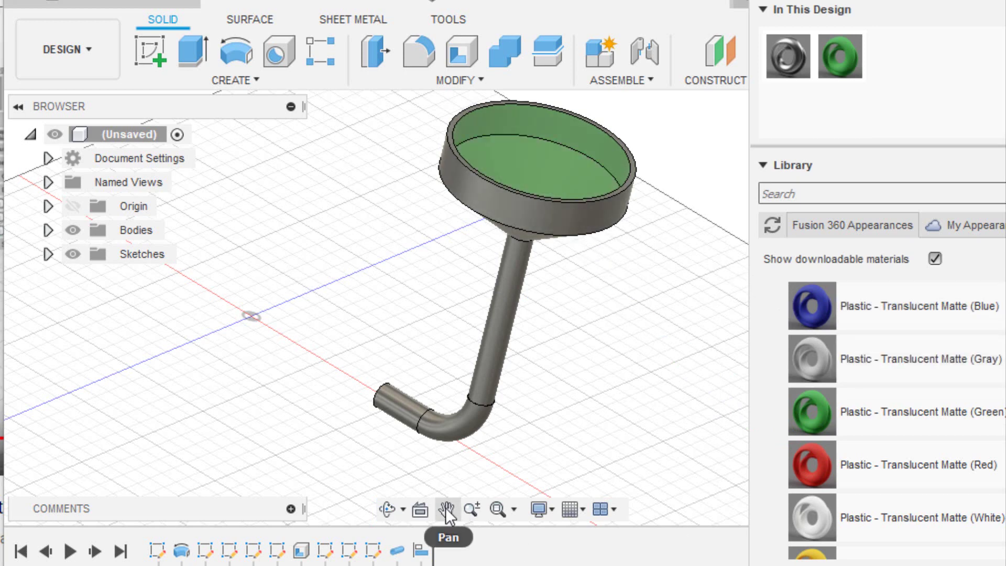
mouse_move(378, 511)
mouse_down()
mouse_move(528, 135)
mouse_move(459, 137)
mouse_up()
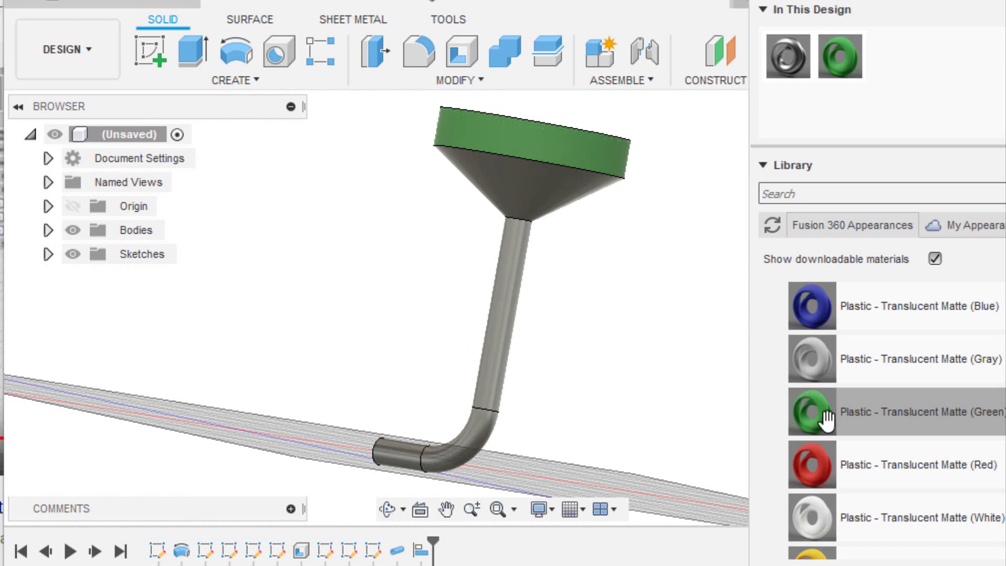
drag(825, 419, 442, 151)
drag(812, 411, 504, 170)
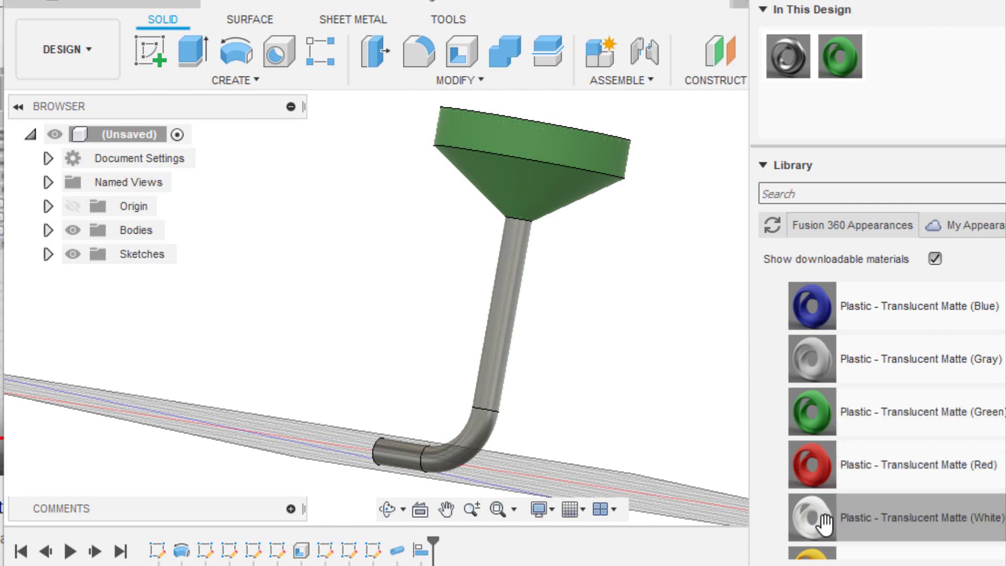
Step: Make the stem white and the spout bend and end piece red, then return home
mouse_move(824, 522)
mouse_down()
mouse_move(483, 295)
mouse_move(501, 325)
mouse_up()
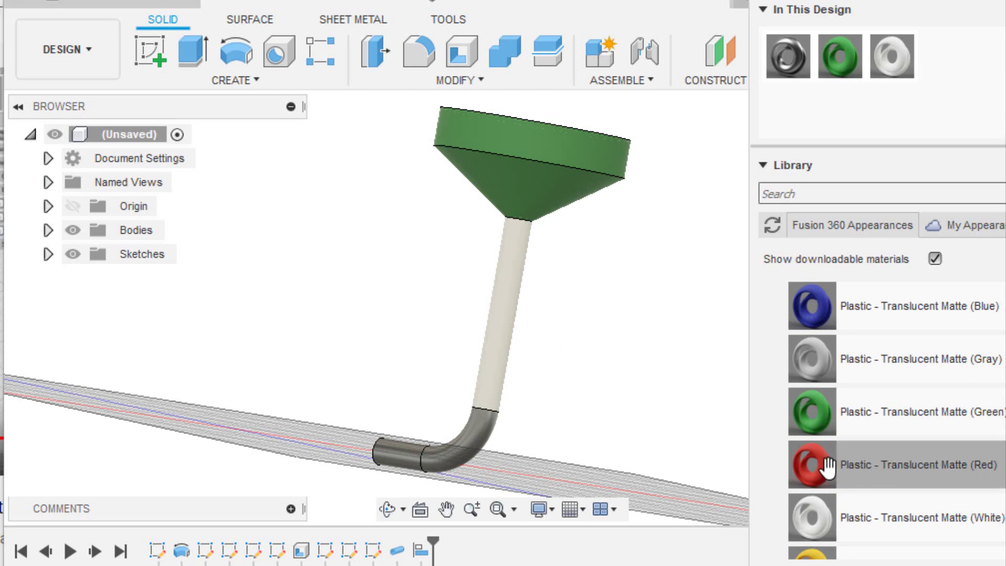
drag(828, 465, 461, 445)
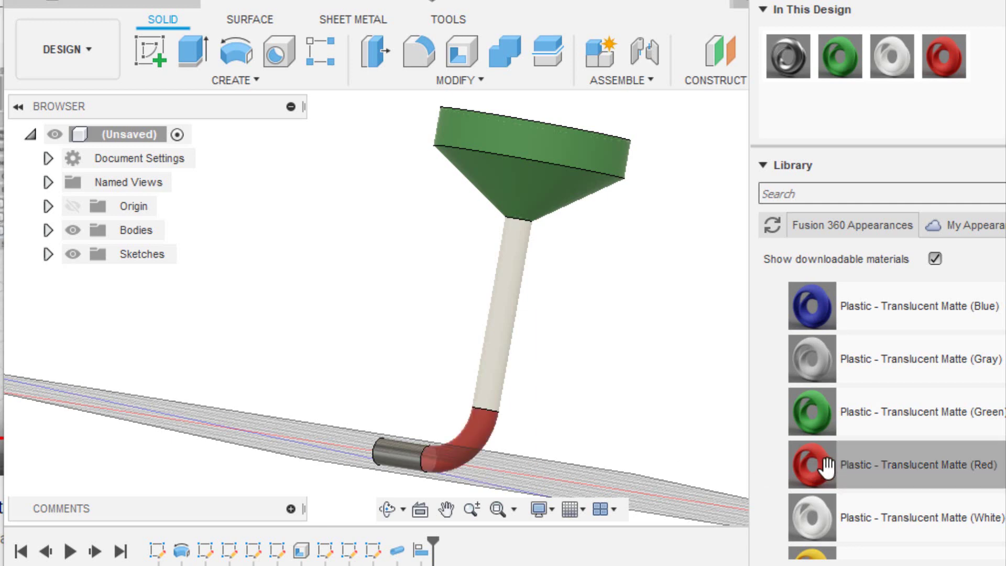
drag(826, 466, 399, 455)
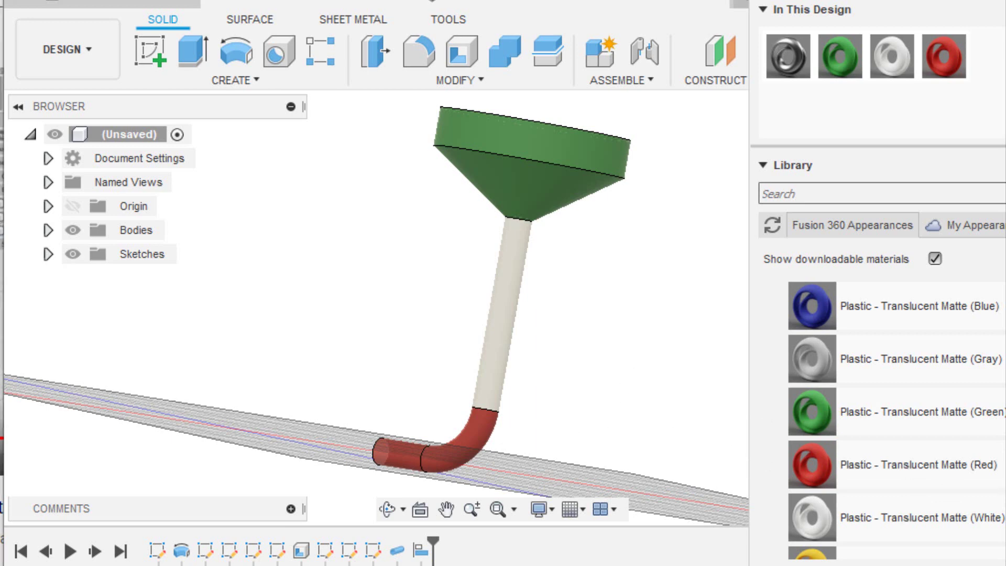
key(Escape)
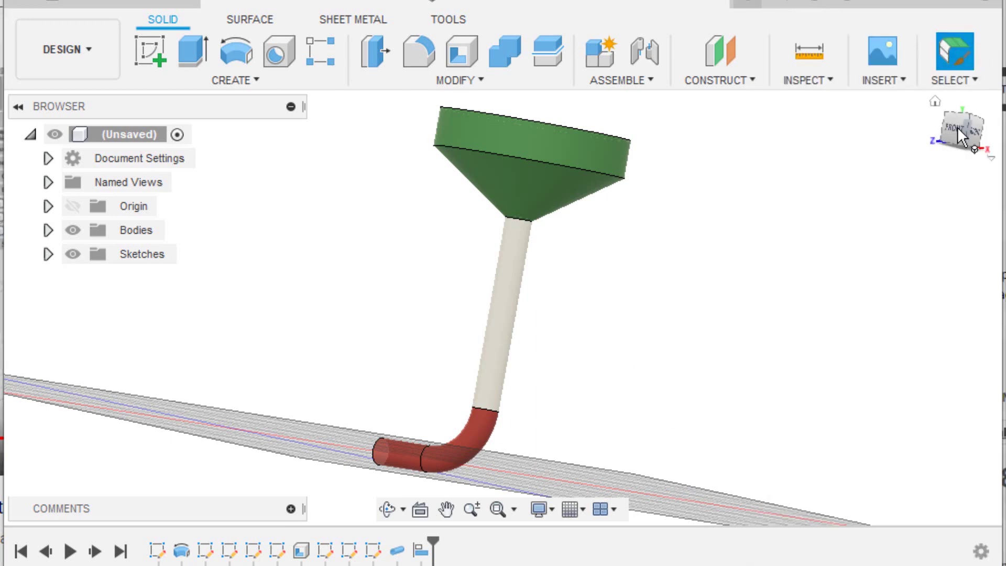
click(934, 101)
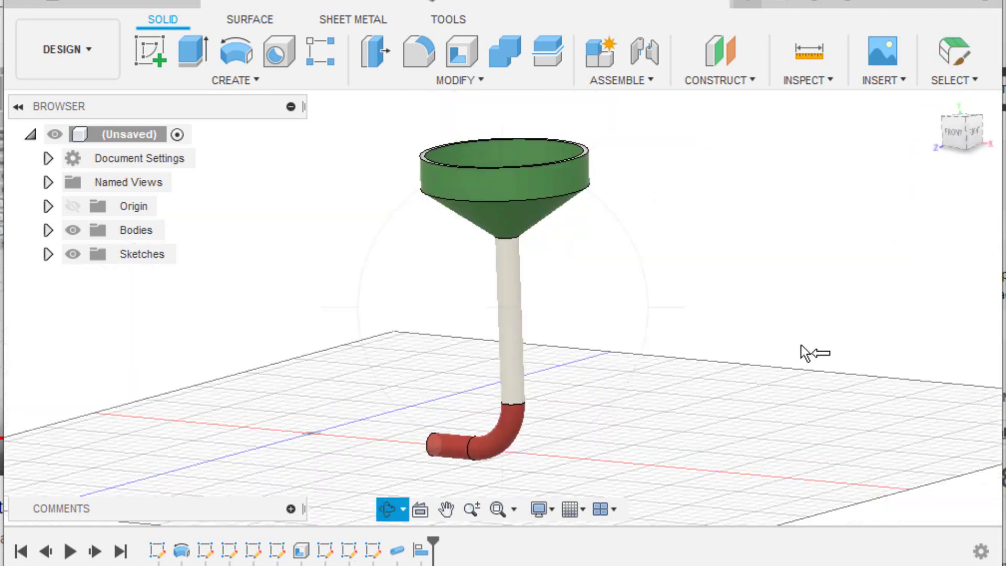